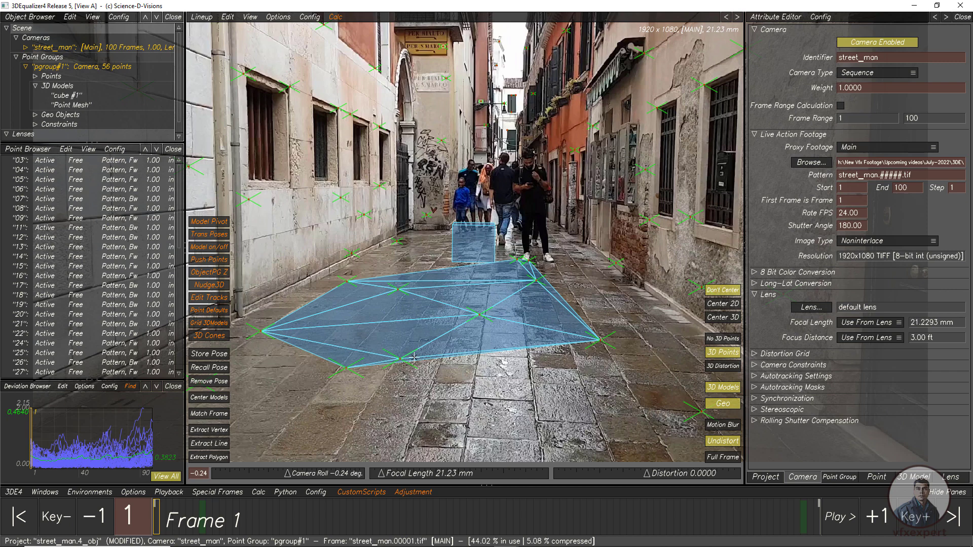
Step: Scrub the street_man timeline around frame 14 to check how the ground mesh and cube hold
drag(171, 522, 243, 519)
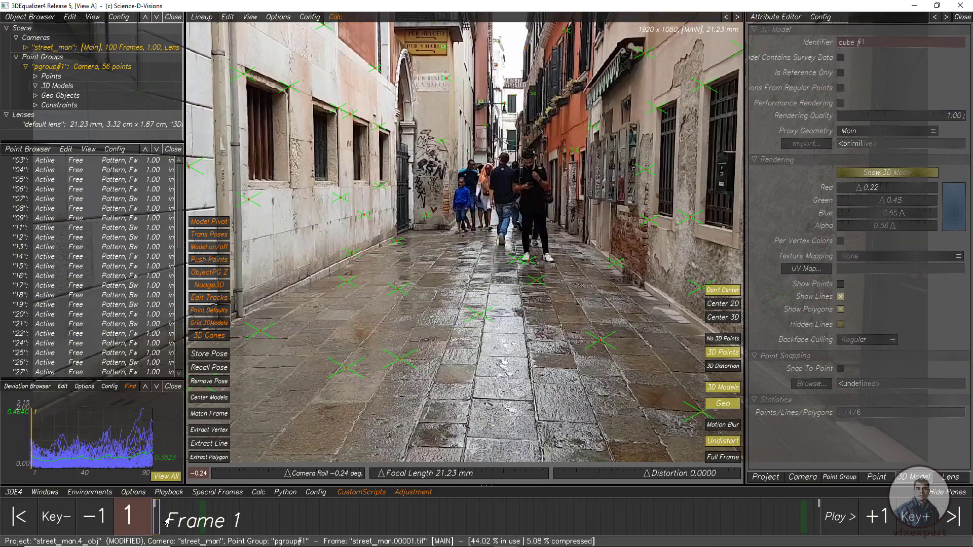
mouse_move(167, 522)
mouse_down()
mouse_move(593, 514)
mouse_move(247, 502)
mouse_move(155, 514)
mouse_up()
click(201, 18)
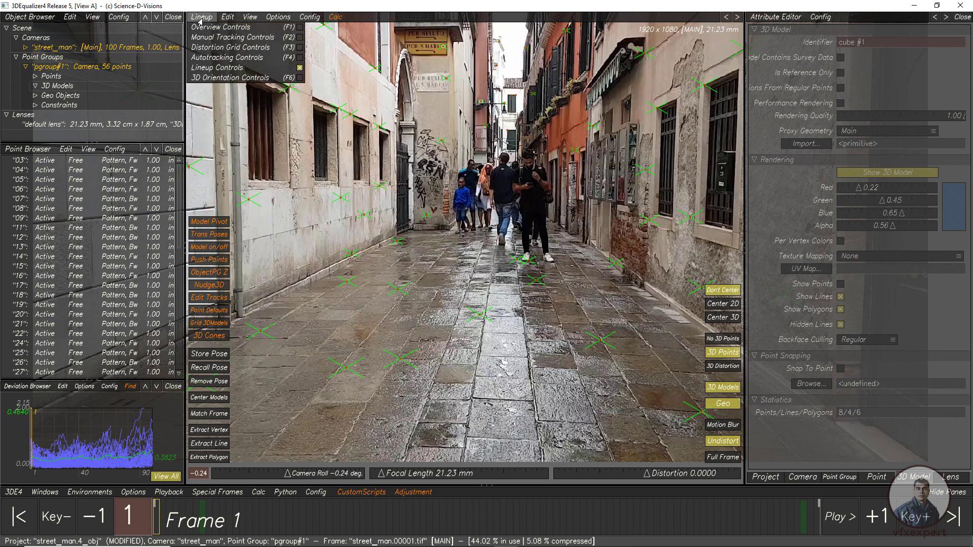
click(214, 79)
middle_drag(391, 405, 698, 441)
click(252, 17)
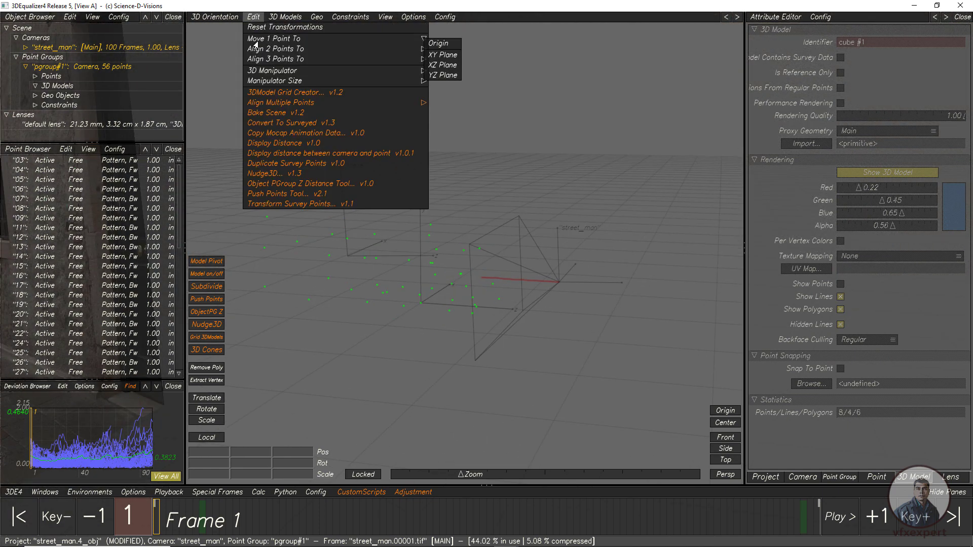
mouse_move(268, 61)
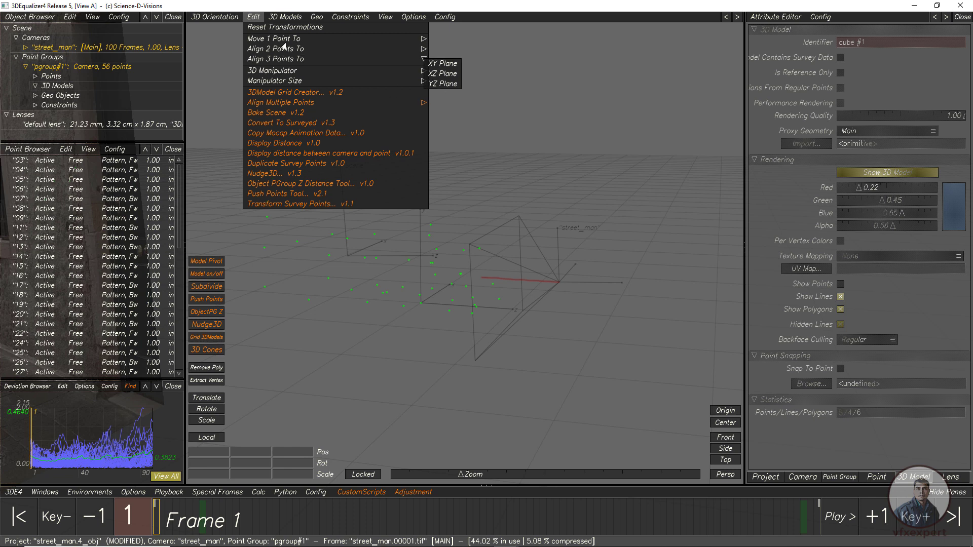
mouse_move(378, 36)
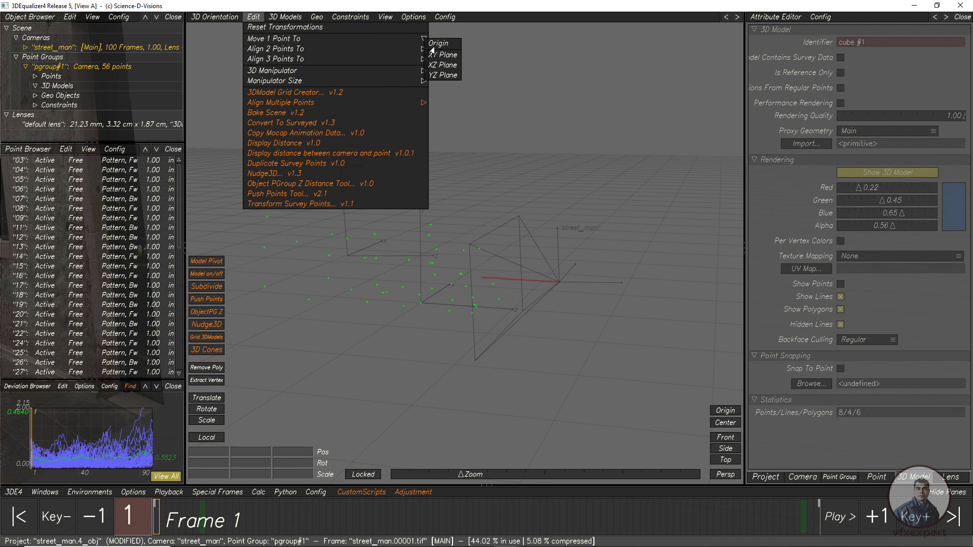
click(571, 174)
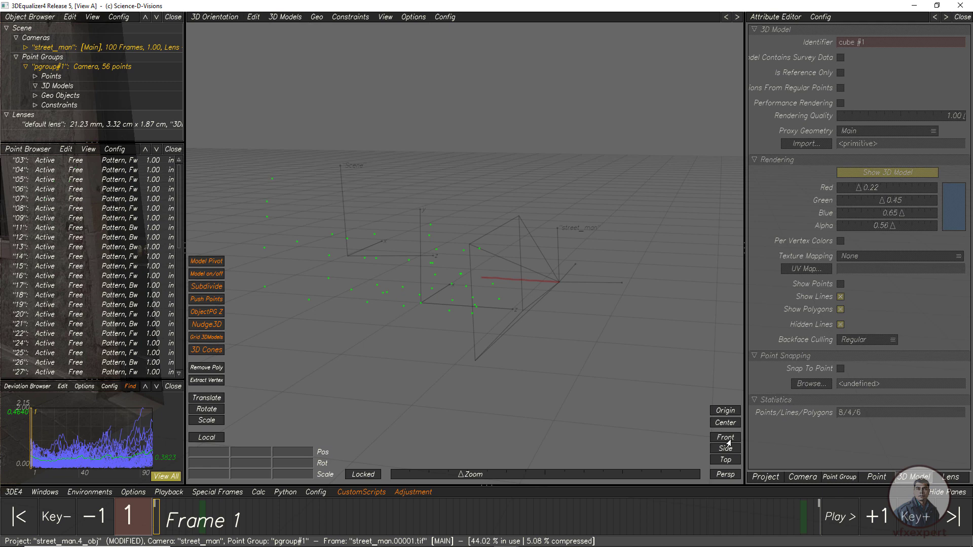
click(726, 459)
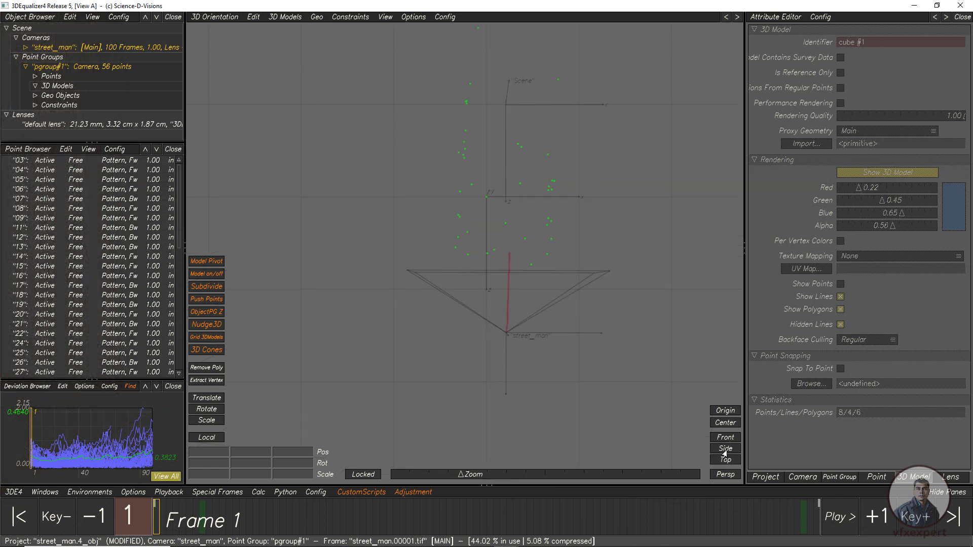
click(726, 449)
click(724, 475)
scroll(578, 292, up, 5)
click(255, 17)
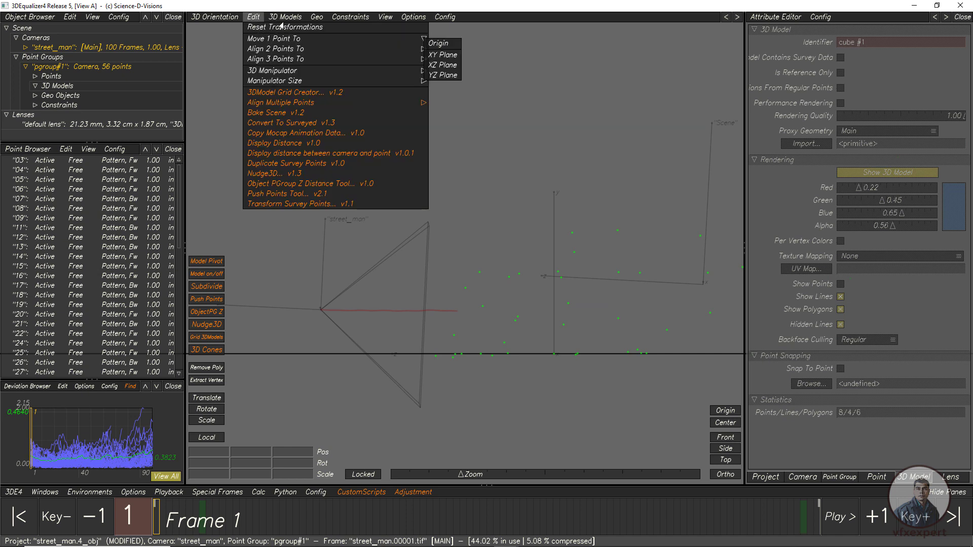
mouse_move(216, 19)
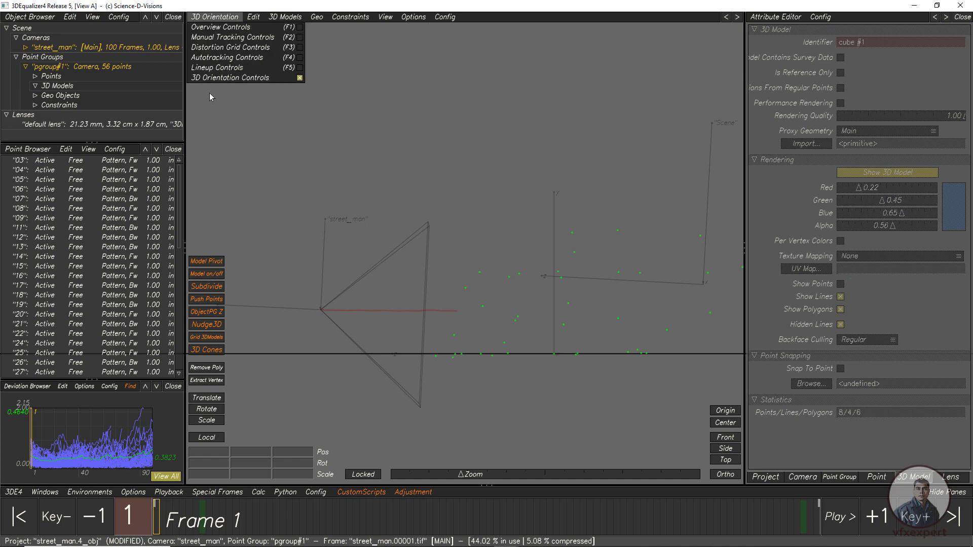
click(209, 68)
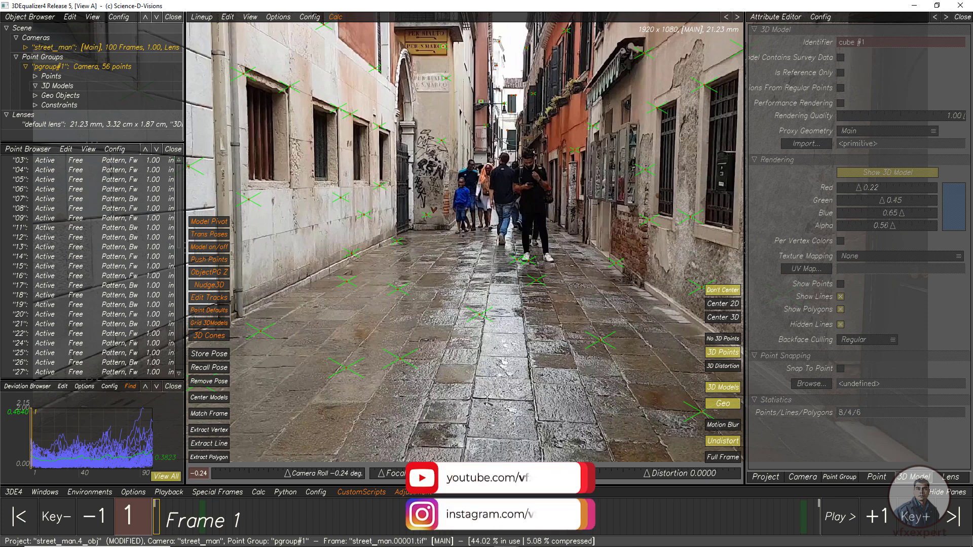
Step: Select the street-surface tracking points and build a Legacy point mesh from them in 3D Orientation
mouse_move(450, 387)
mouse_down()
mouse_move(344, 428)
mouse_move(292, 407)
mouse_move(251, 350)
mouse_up()
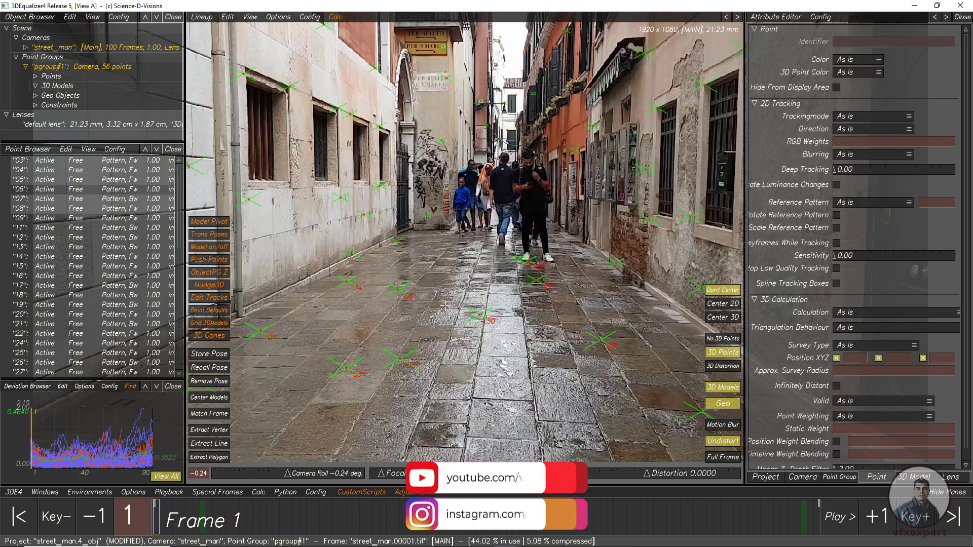
click(202, 17)
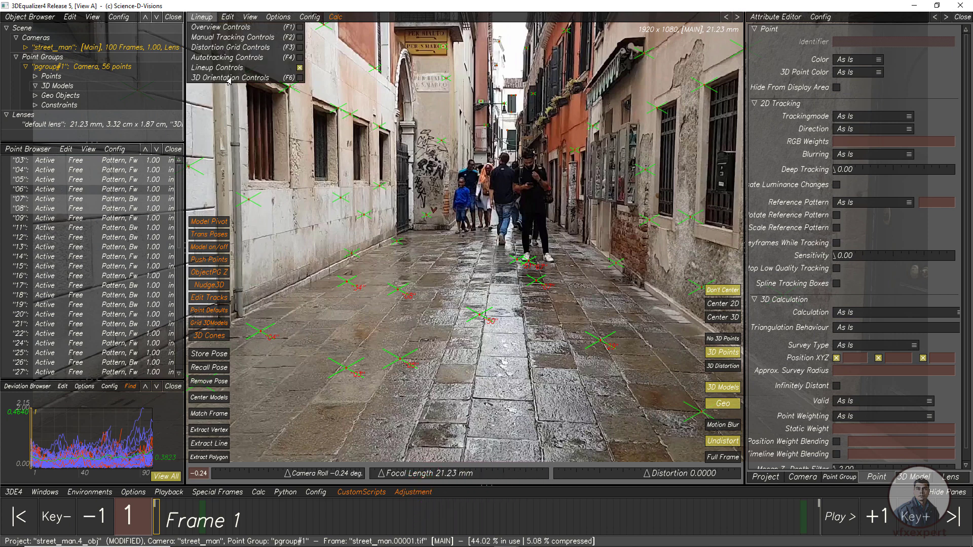
click(229, 77)
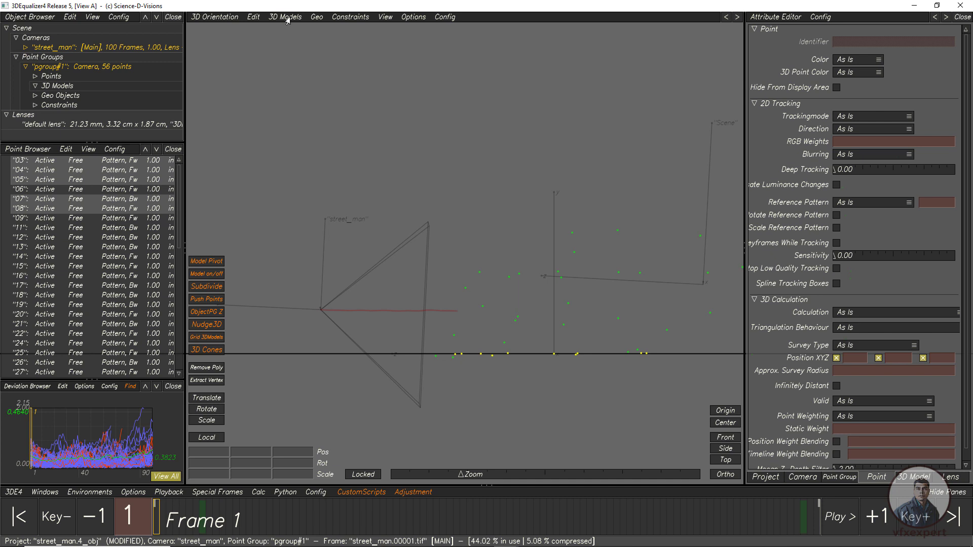
click(287, 17)
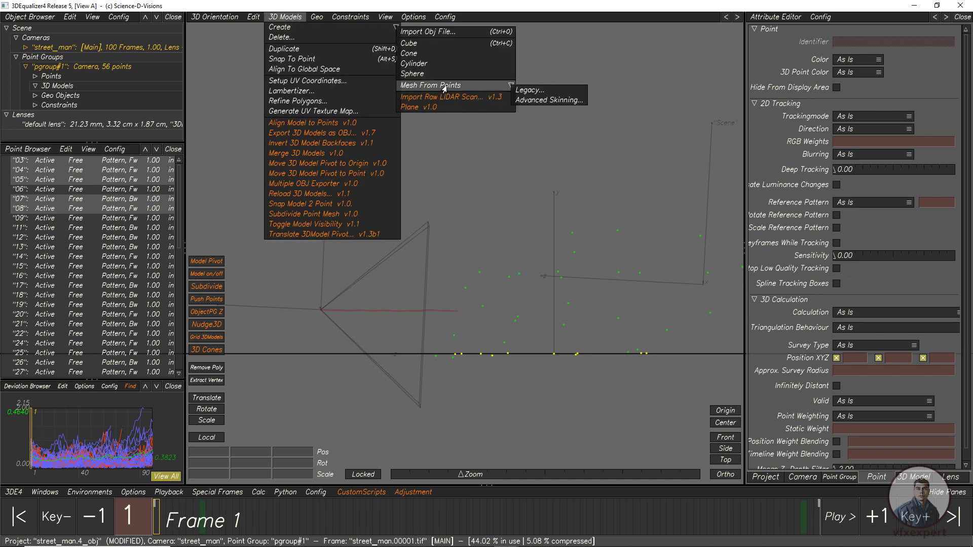
click(536, 91)
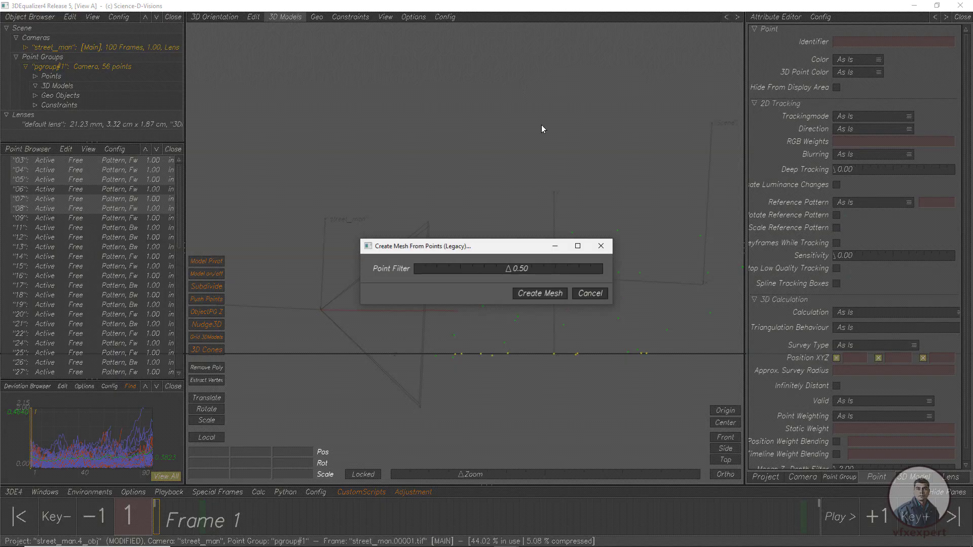
click(533, 296)
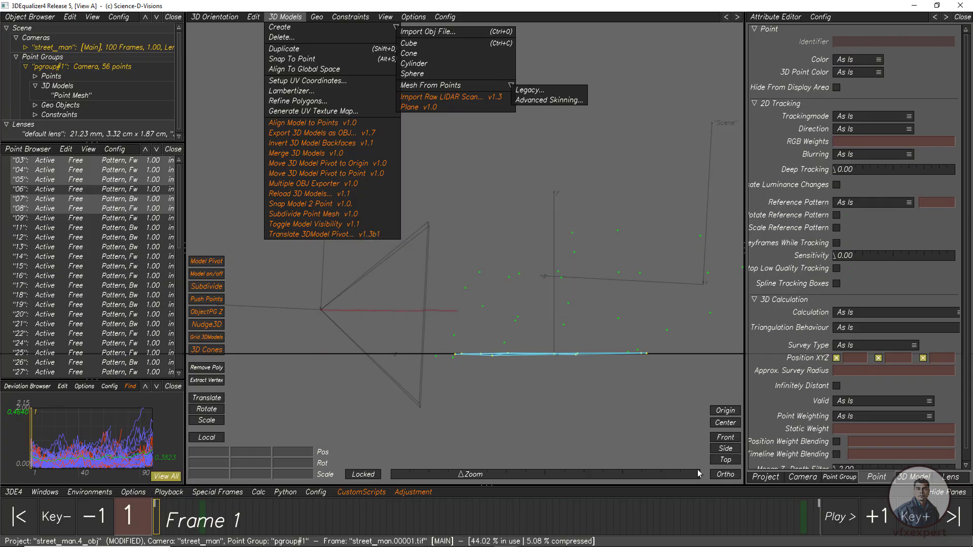
Step: Inspect the new ground mesh in perspective, clear the selection and return to the lineup view
click(724, 474)
middle_drag(542, 385, 543, 410)
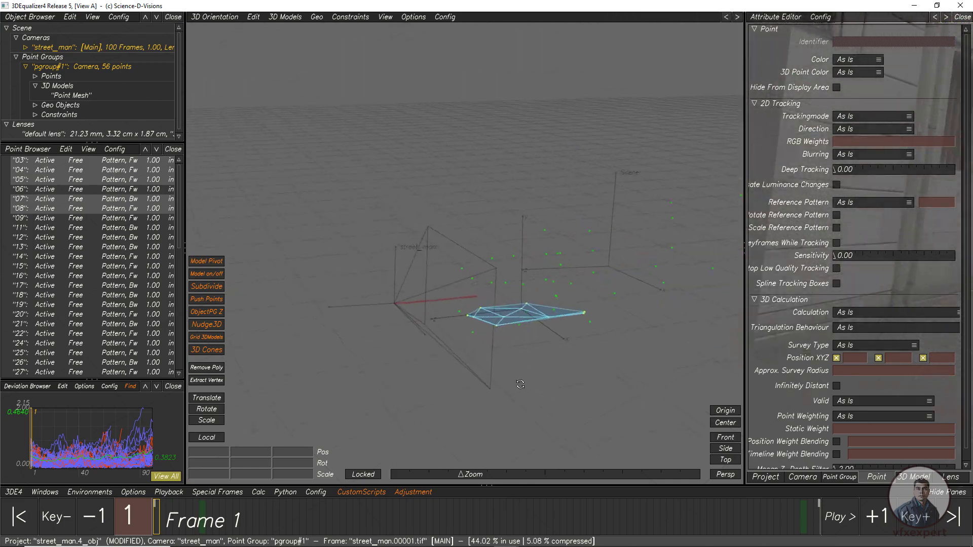
click(543, 410)
click(212, 18)
click(223, 70)
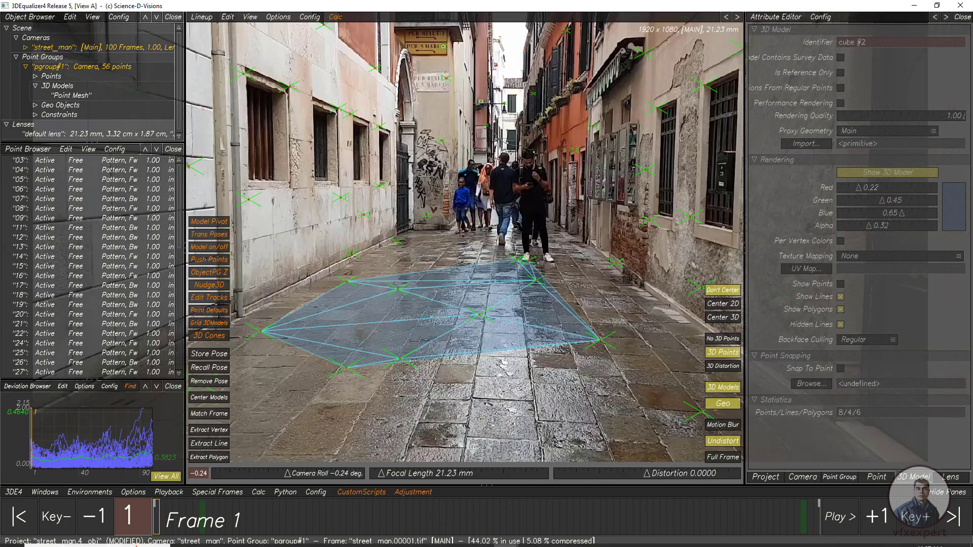
Step: Scrub through frames to check the ground mesh, then switch to 3D Orientation Controls
mouse_move(169, 524)
mouse_down()
mouse_move(483, 517)
mouse_move(156, 517)
mouse_up()
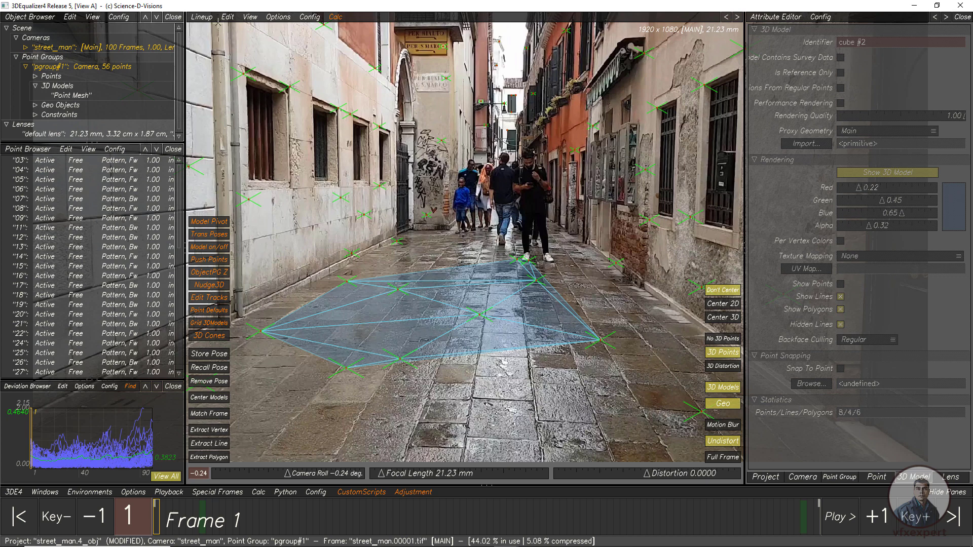
click(202, 17)
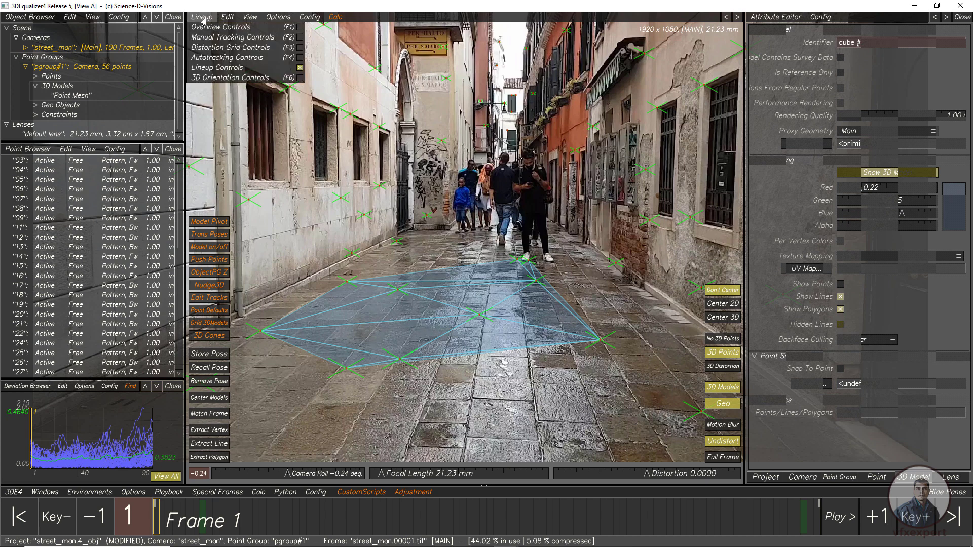
click(211, 78)
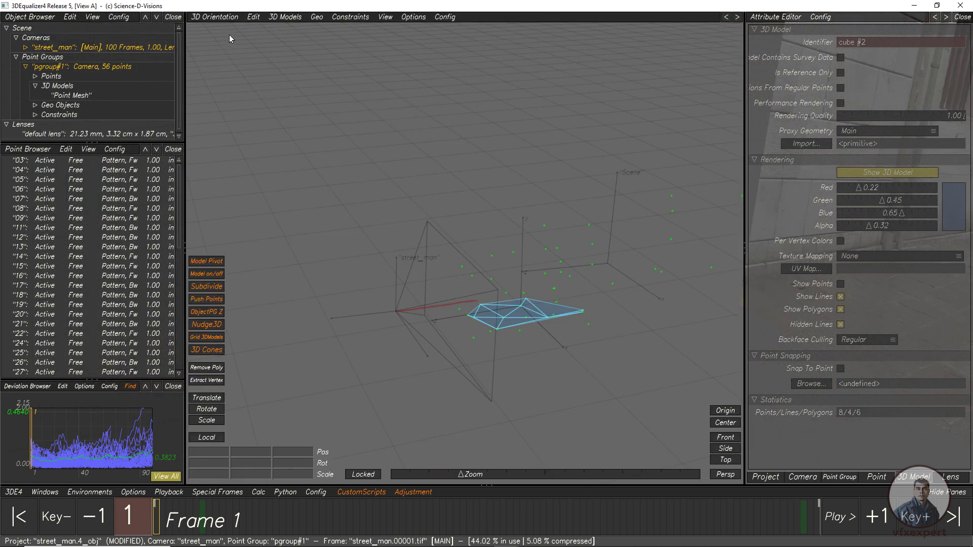
Step: Bake the scene so tracked points become survey points, then go back to Lineup Controls
click(253, 19)
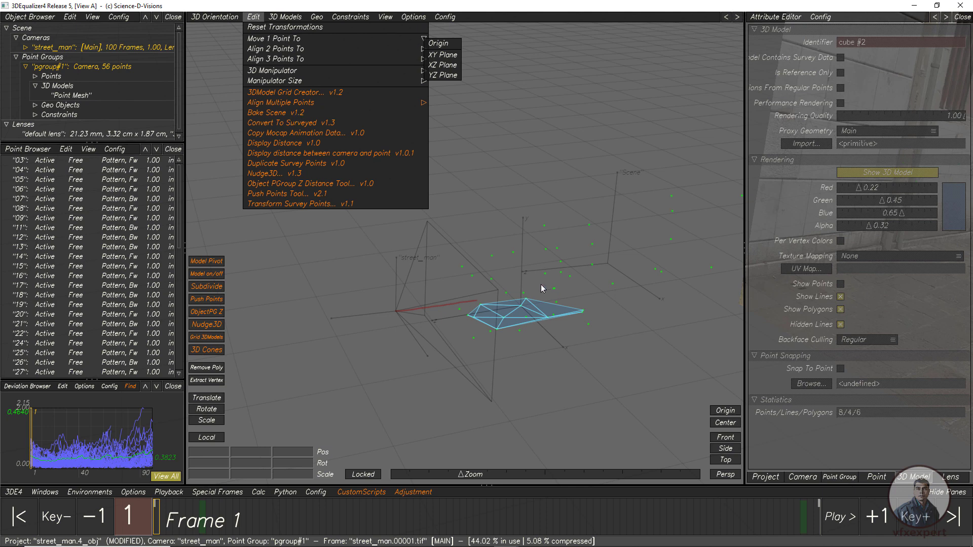
click(270, 116)
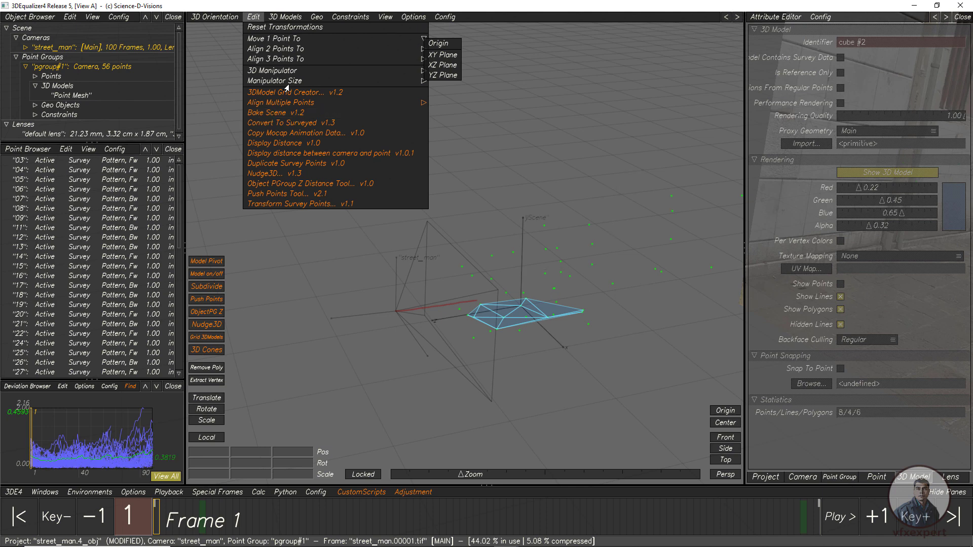
click(207, 18)
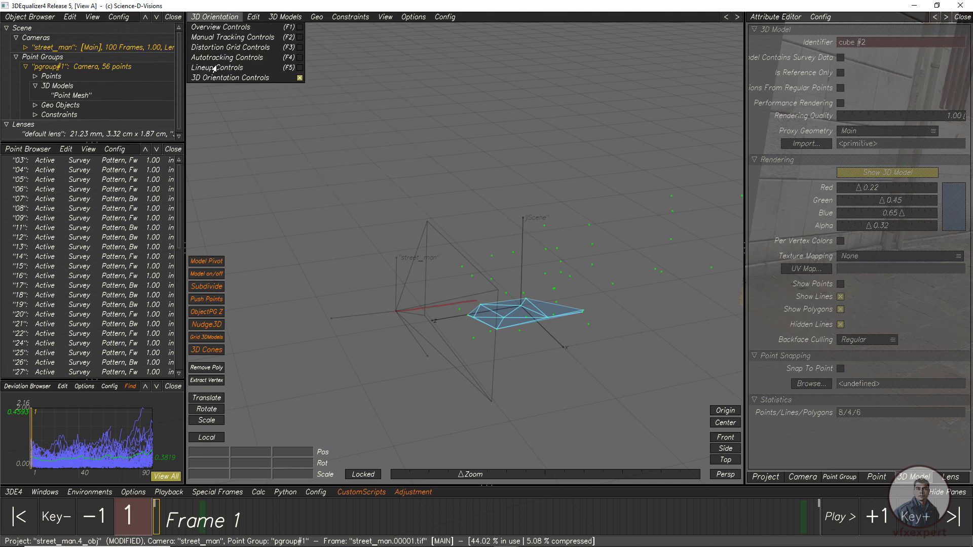
click(213, 68)
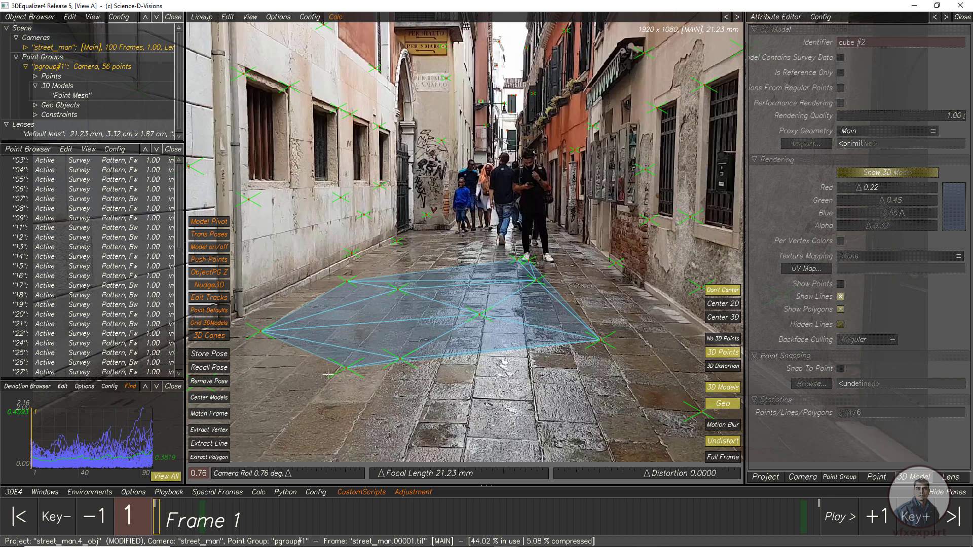
Step: Start an Export Blender from the 3DE4 menu, then cancel it
click(10, 493)
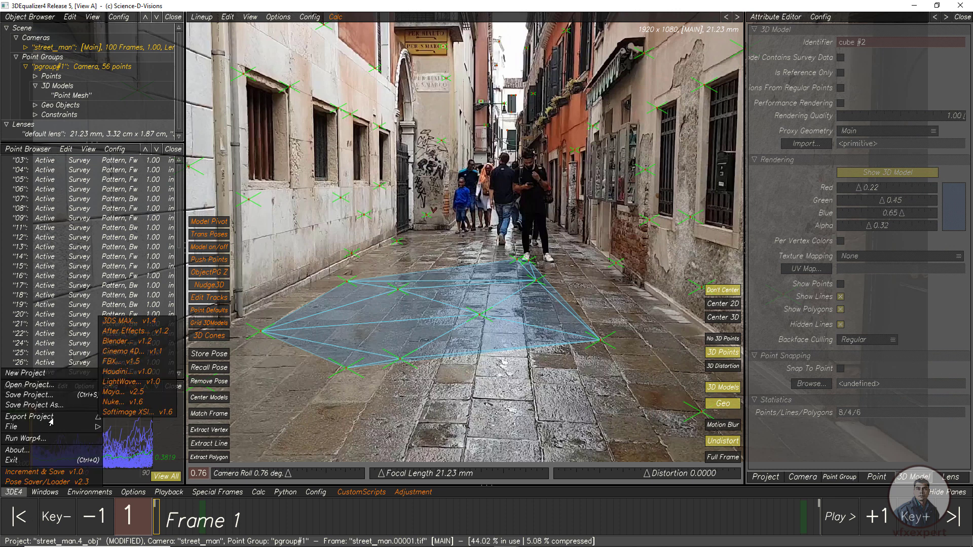
click(122, 342)
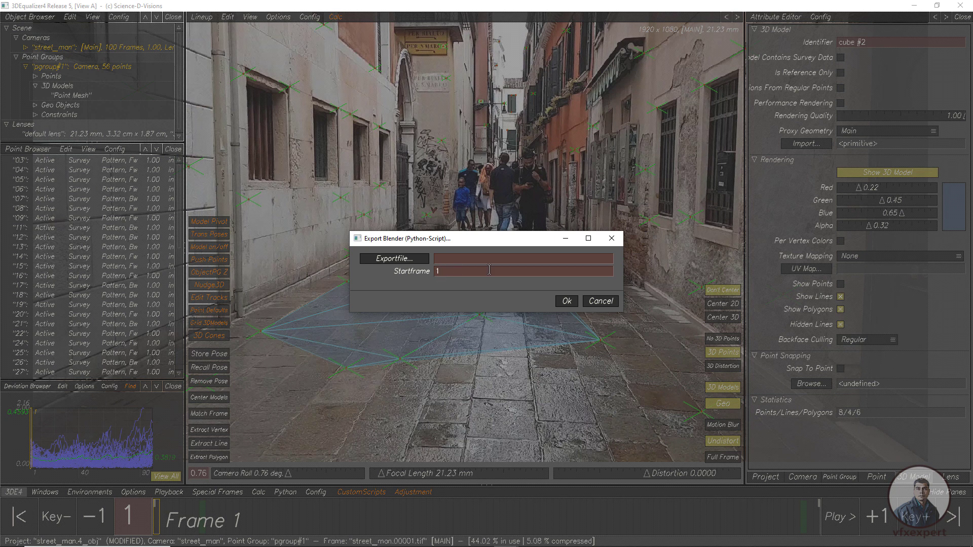
click(592, 301)
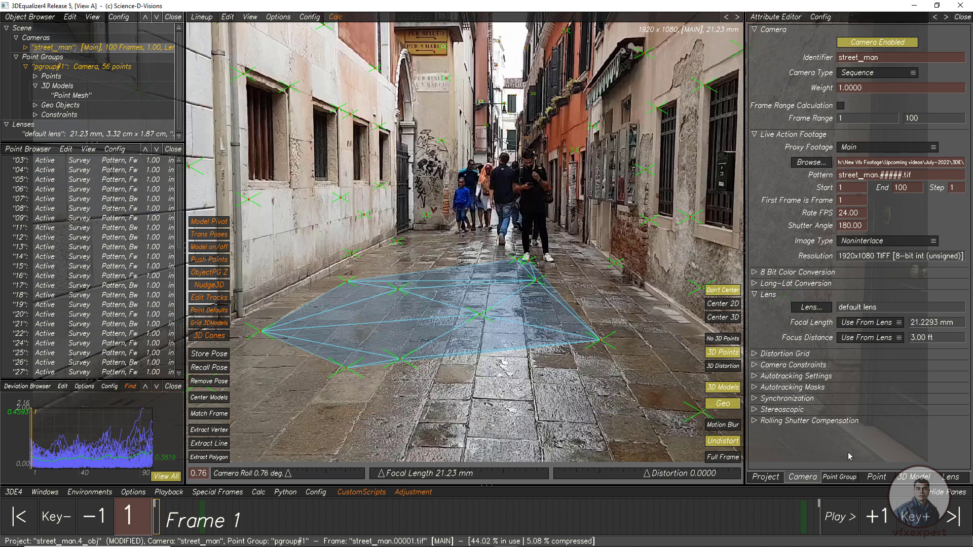
Step: Set the street_man camera's footage start frame to 1 in the Attribute Editor
click(843, 202)
click(846, 189)
text(1)
click(15, 491)
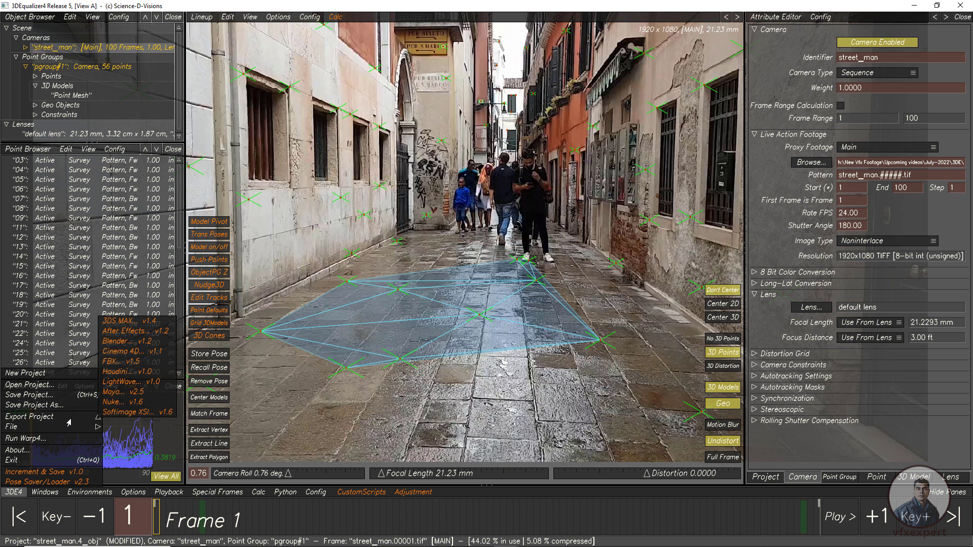
Step: Export the scene as Blender script 'eexport_blender' into the 3DE\Blender folder, starting at frame 1
click(123, 344)
click(443, 272)
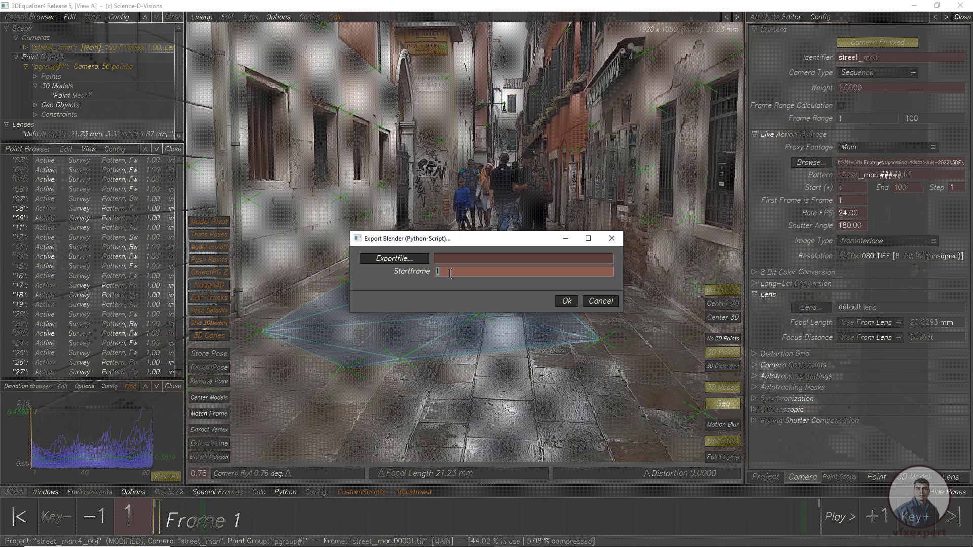
click(409, 262)
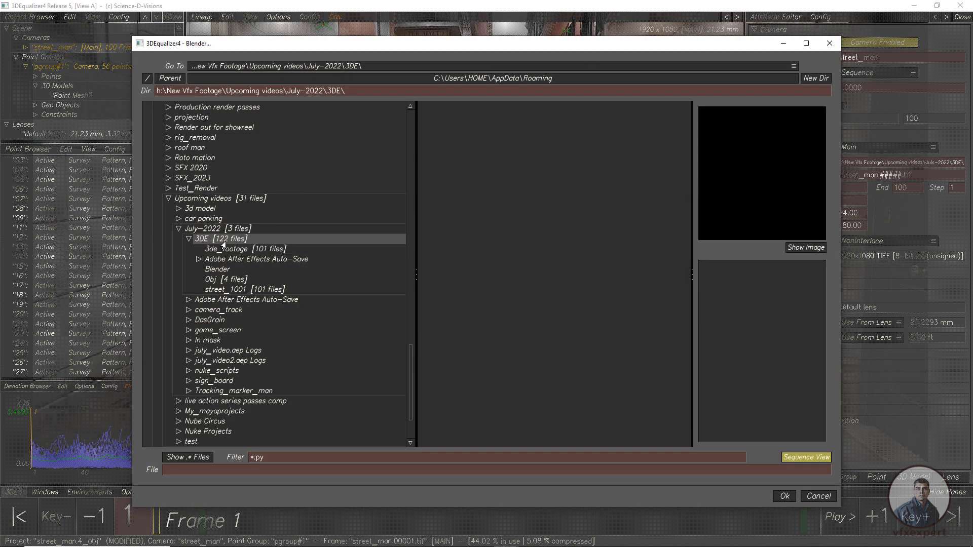
click(222, 273)
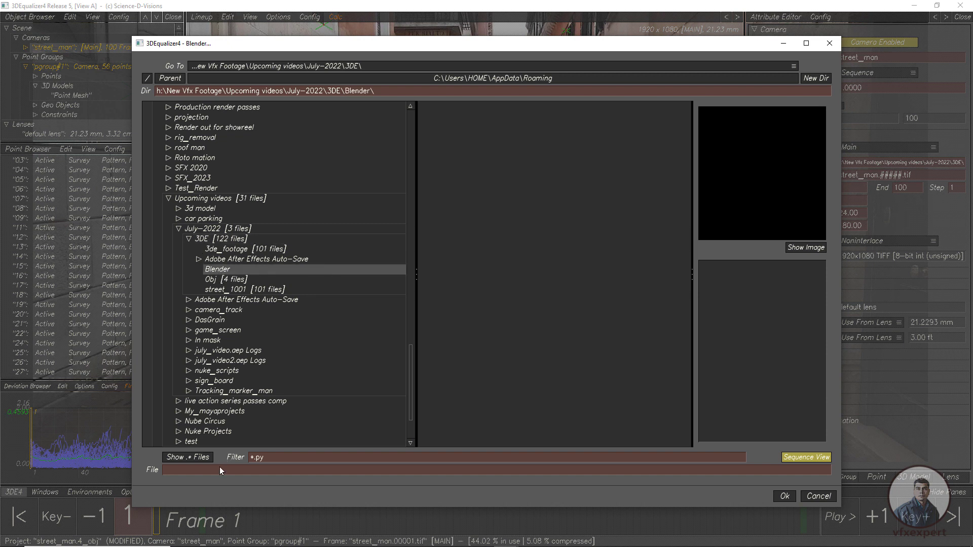
click(205, 474)
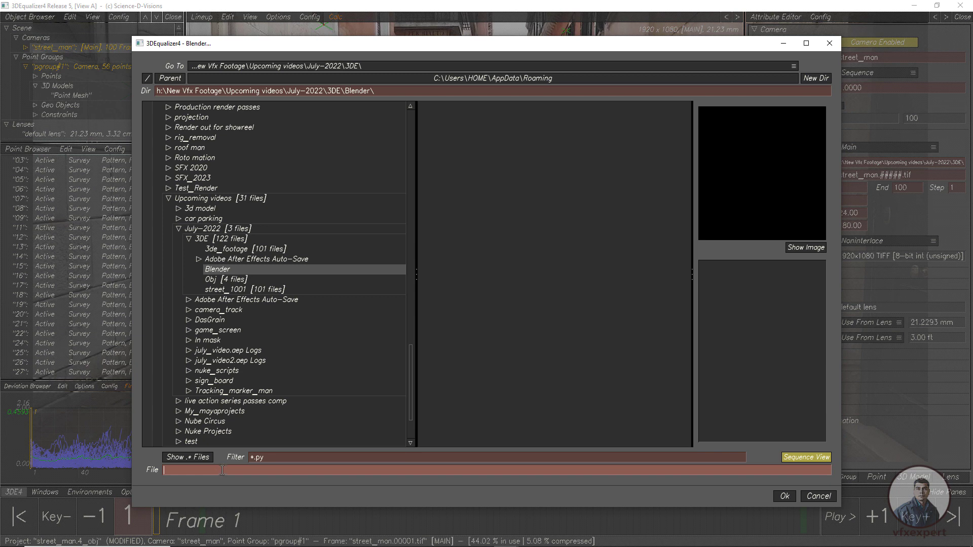
text(eexport_blender)
click(782, 497)
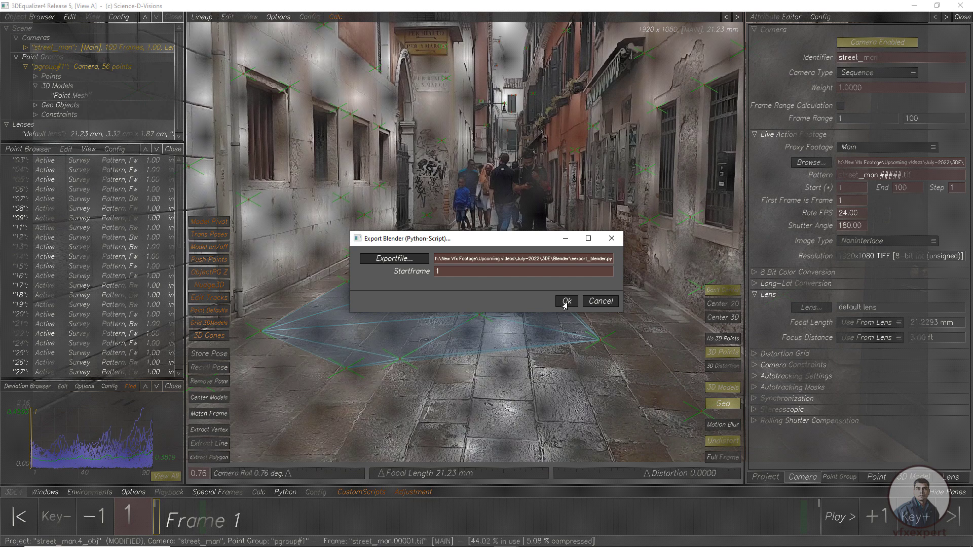
click(566, 302)
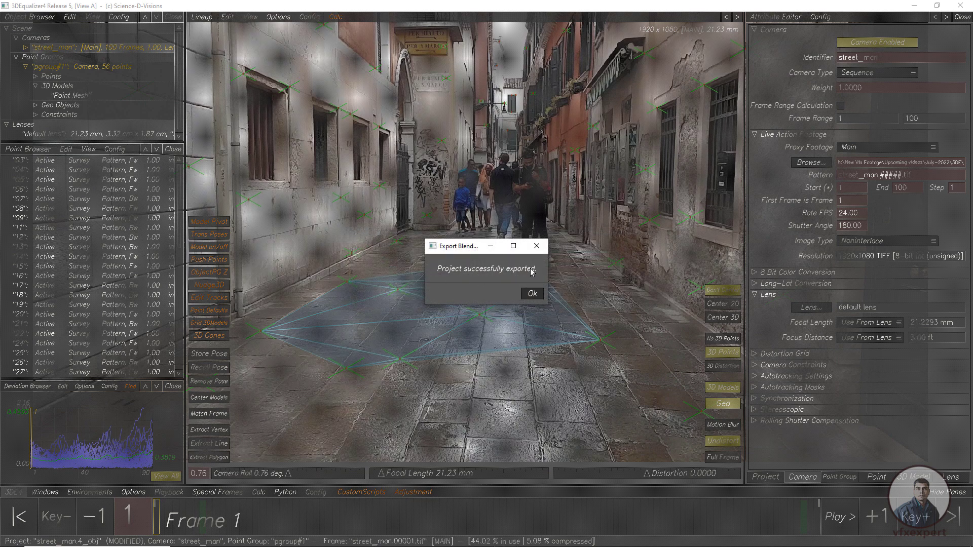
click(529, 296)
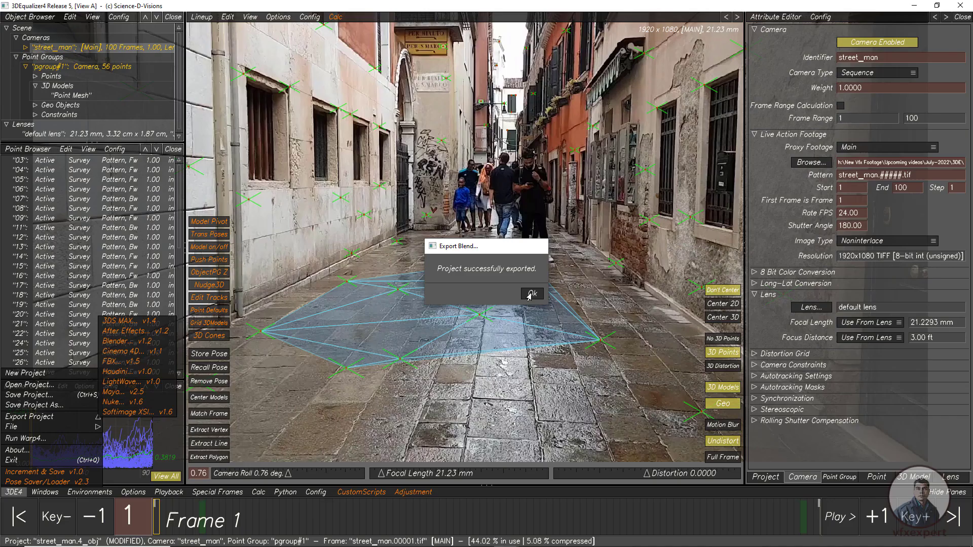
Step: Switch the centre view to 3D orientation and zoom in on the camera and ground mesh
click(8, 495)
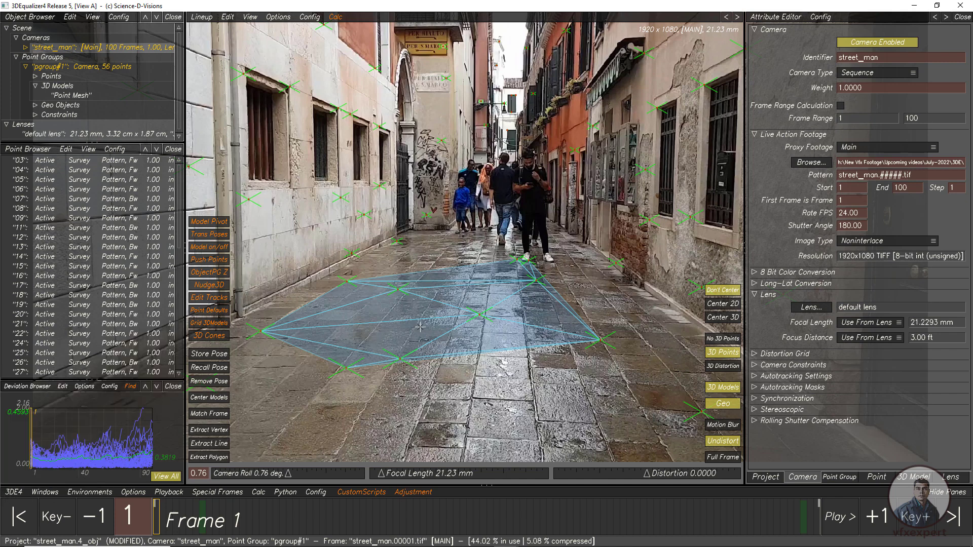
click(205, 78)
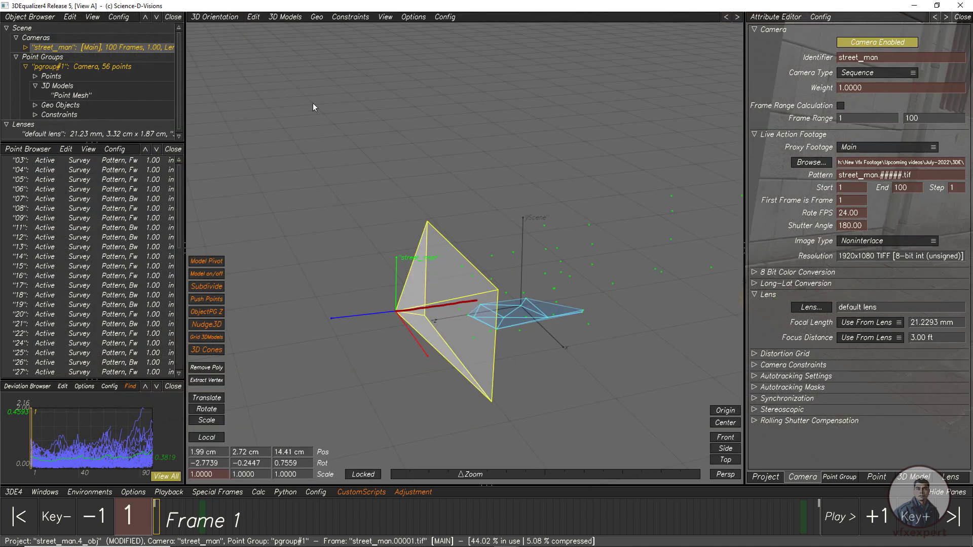
drag(561, 188, 558, 374)
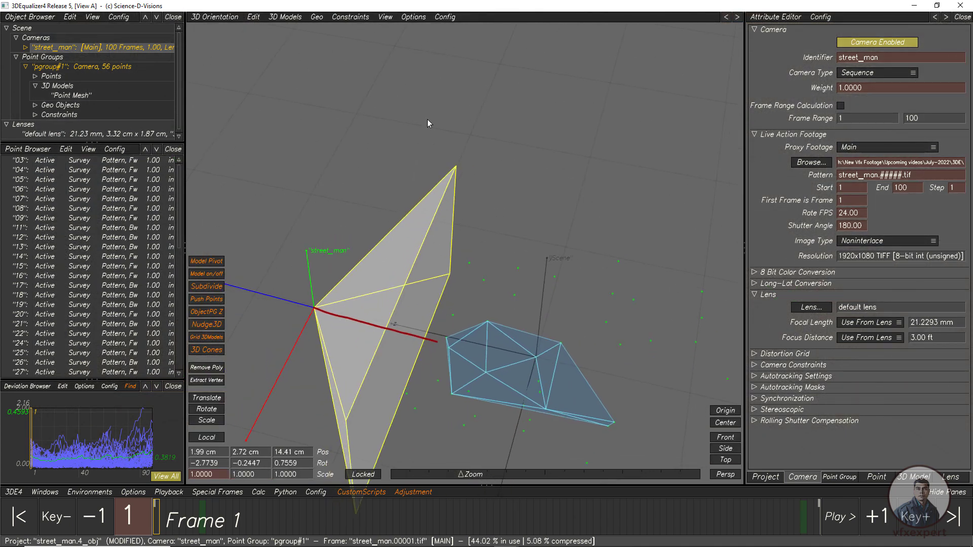
click(284, 17)
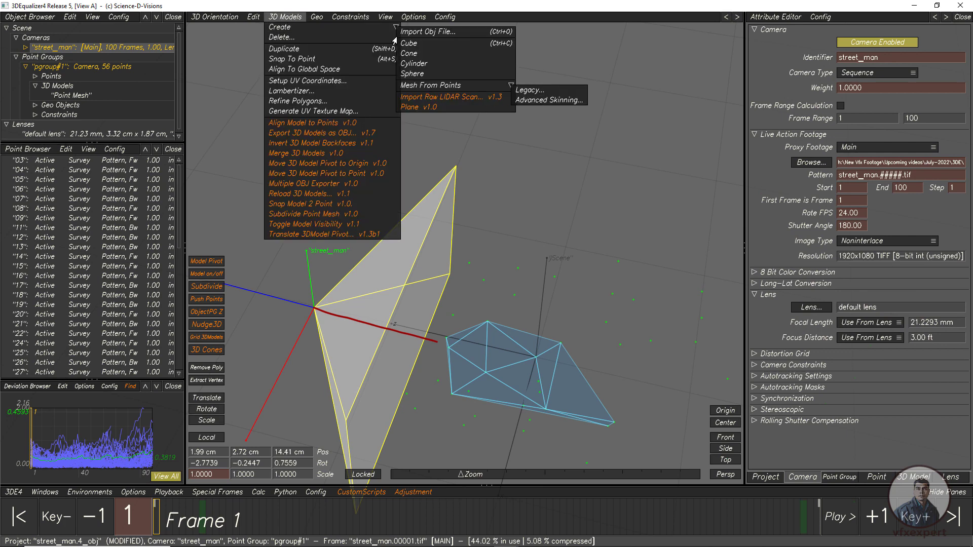
Step: Add cube #2 and scale it down to about 0.98, checking it against the street footage
click(408, 45)
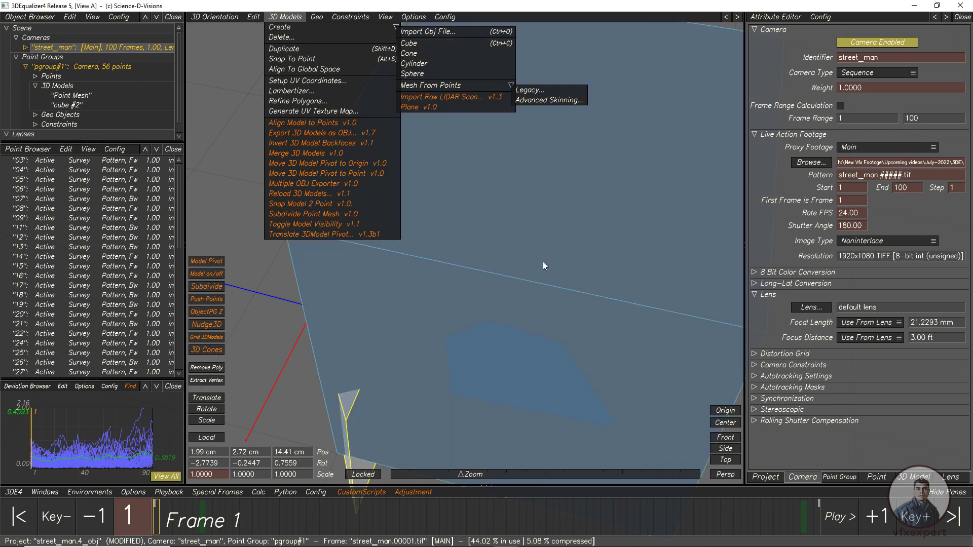
scroll(543, 355, down, 5)
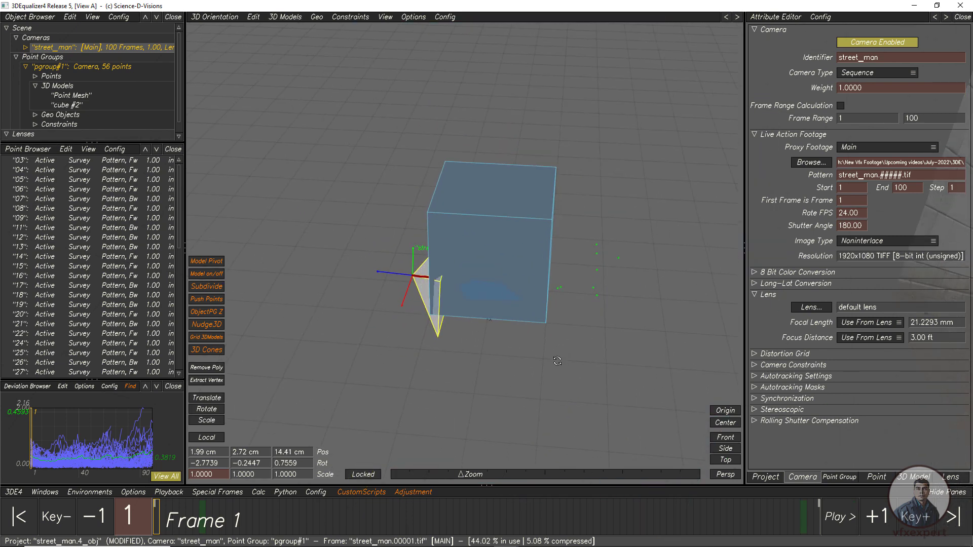
click(509, 135)
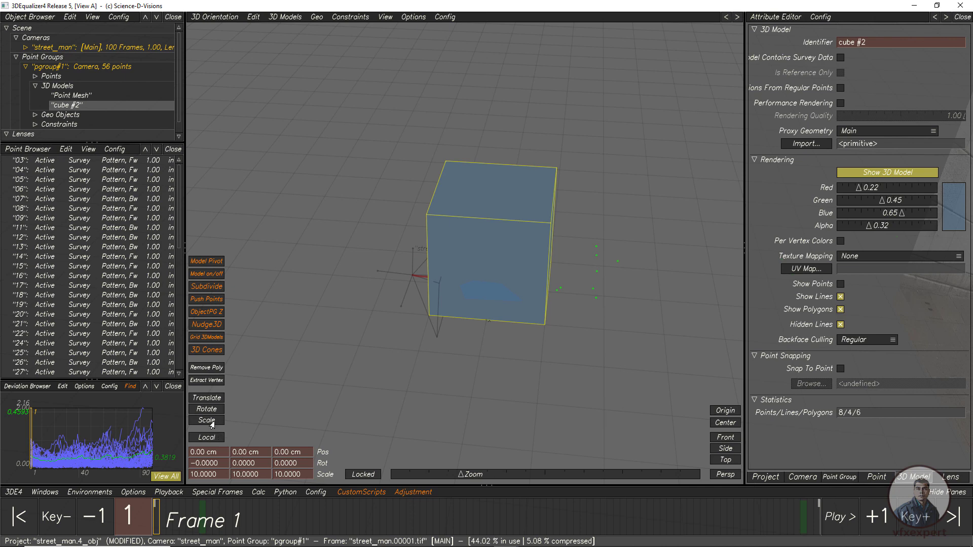
click(209, 423)
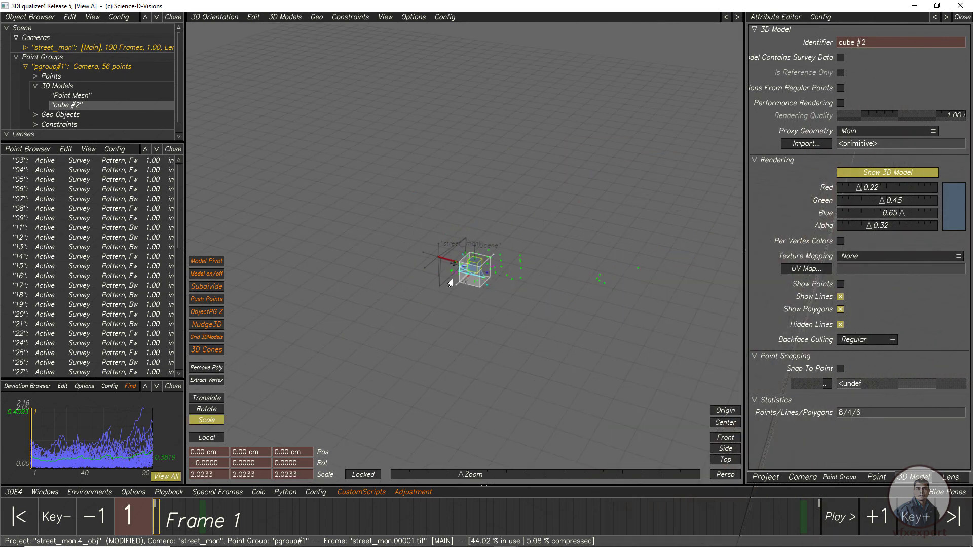
key(F2)
key(F3)
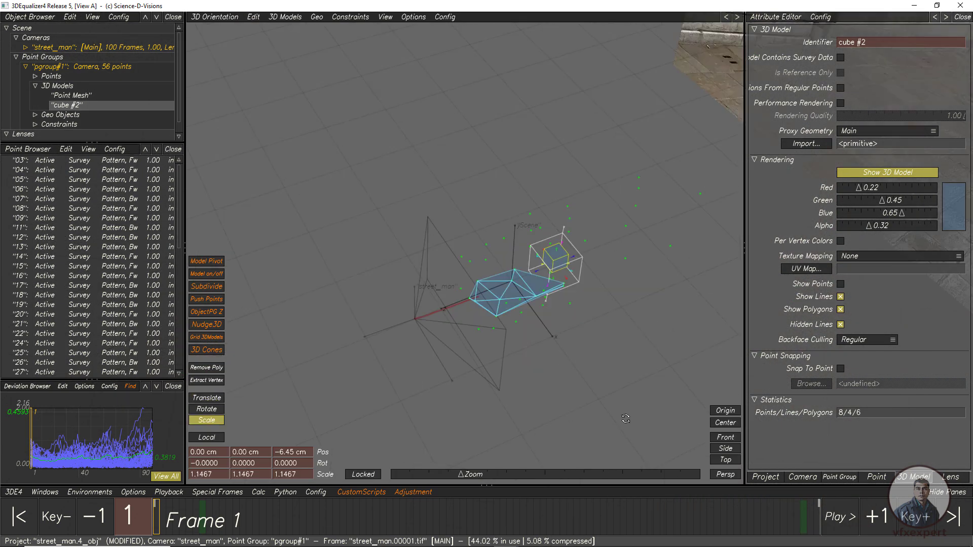
click(215, 16)
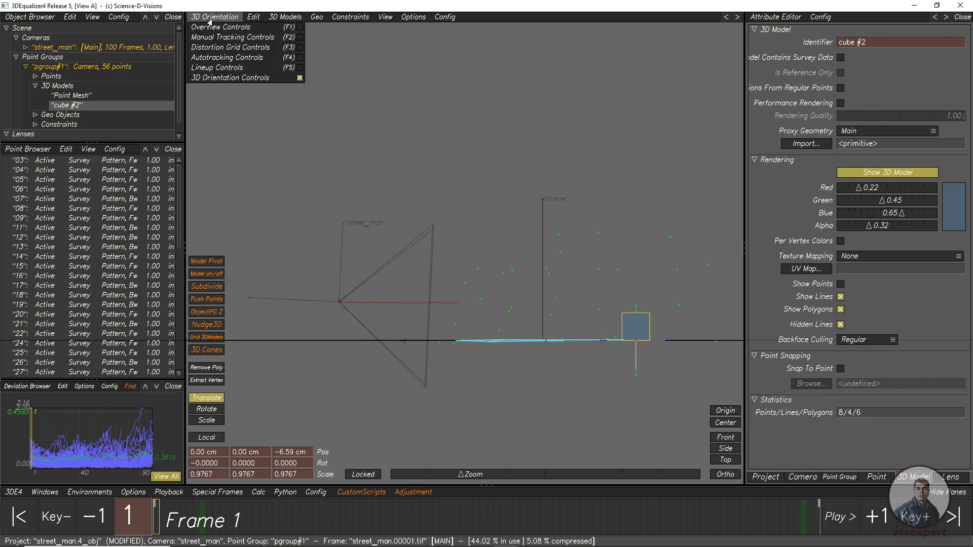
Step: Review cube #2 over the footage across the shot, then select the ground Point Mesh in 3D view
click(218, 68)
mouse_move(171, 523)
mouse_down()
mouse_move(423, 523)
mouse_move(157, 523)
mouse_up()
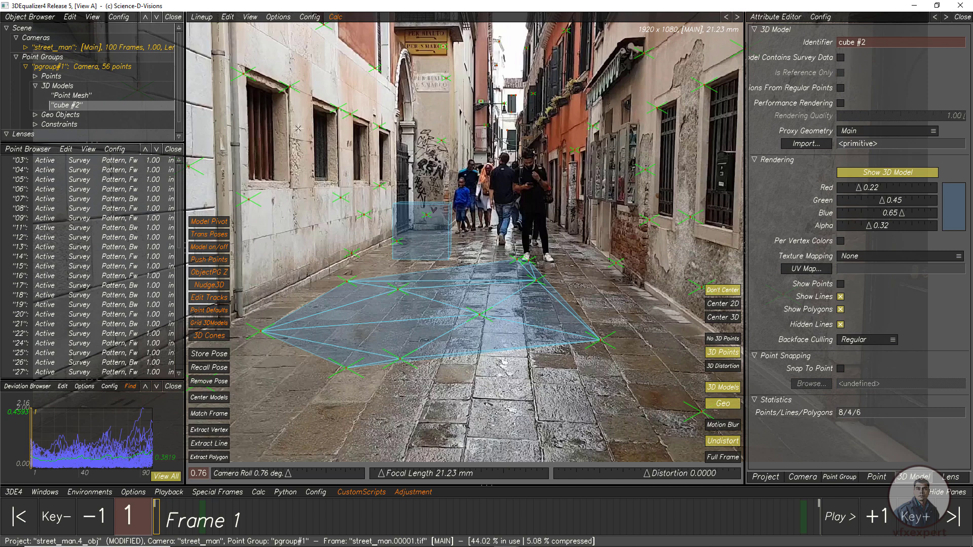
click(202, 17)
click(202, 81)
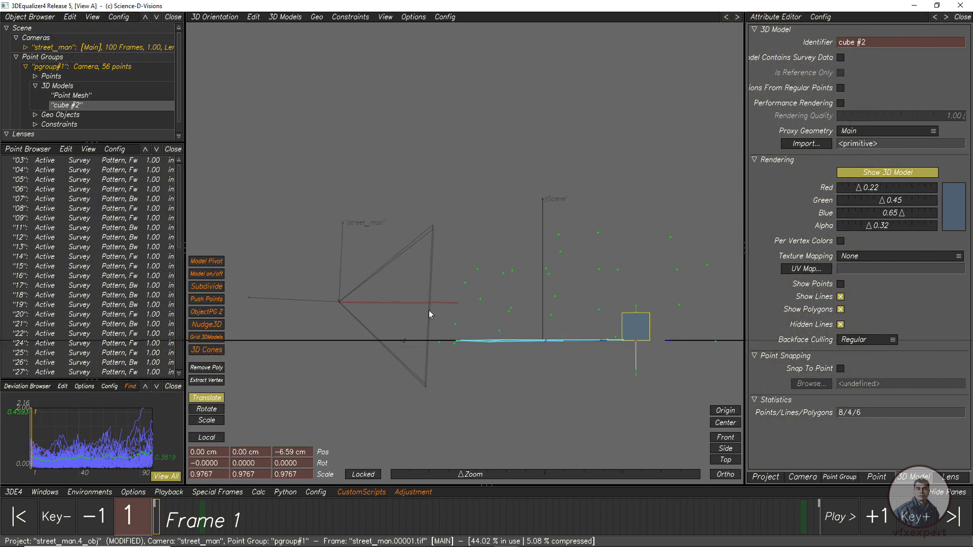
drag(543, 387, 602, 379)
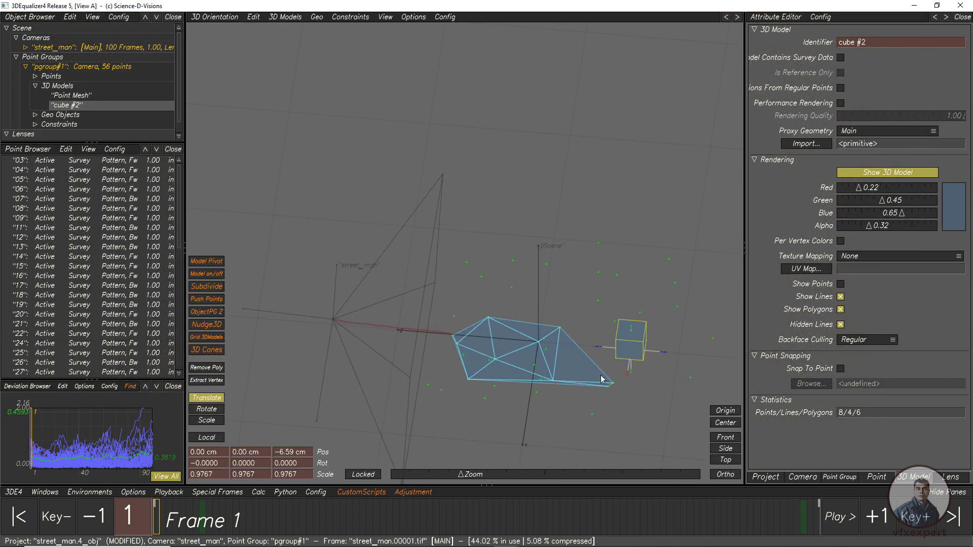
click(577, 418)
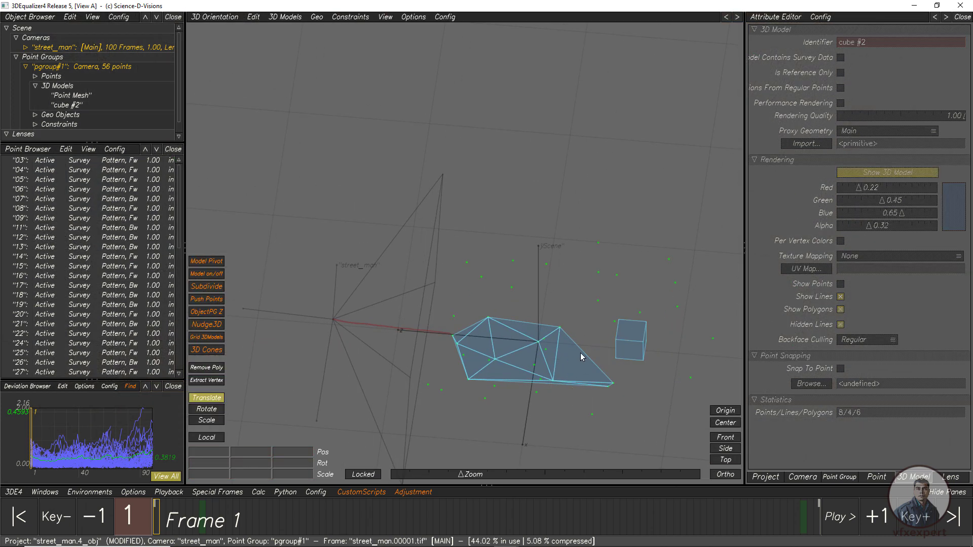
click(570, 338)
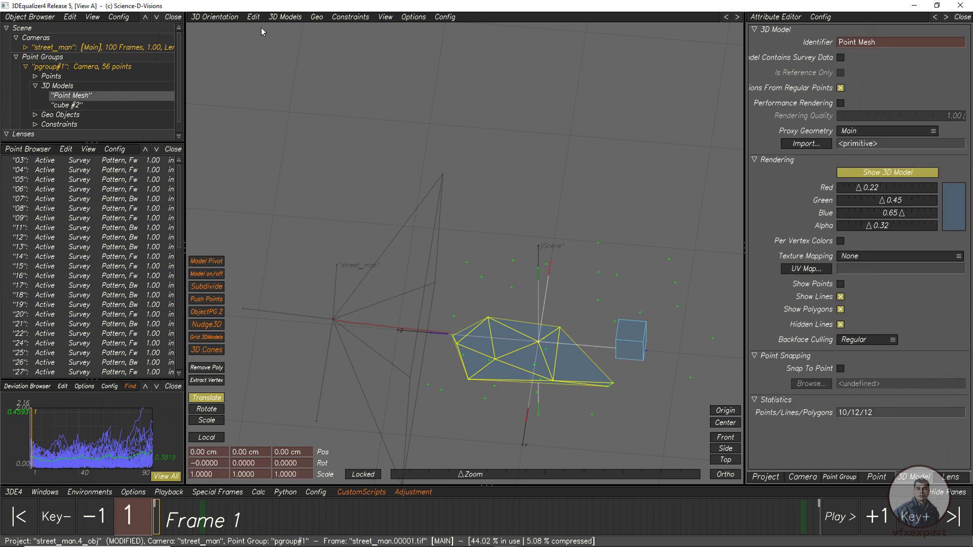
Step: Export the ground Point Mesh as mesh.obj into the 3DE\Obj folder
click(277, 18)
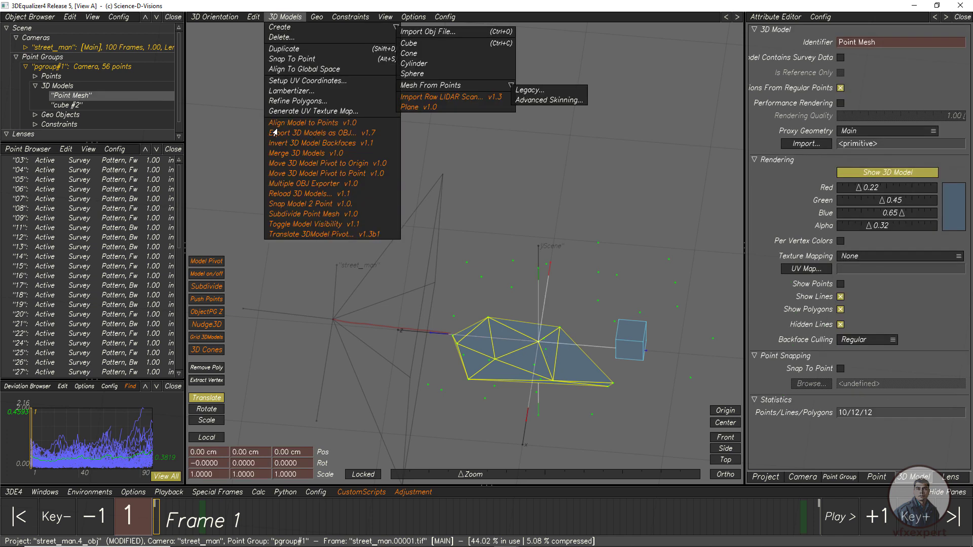
click(338, 133)
click(334, 249)
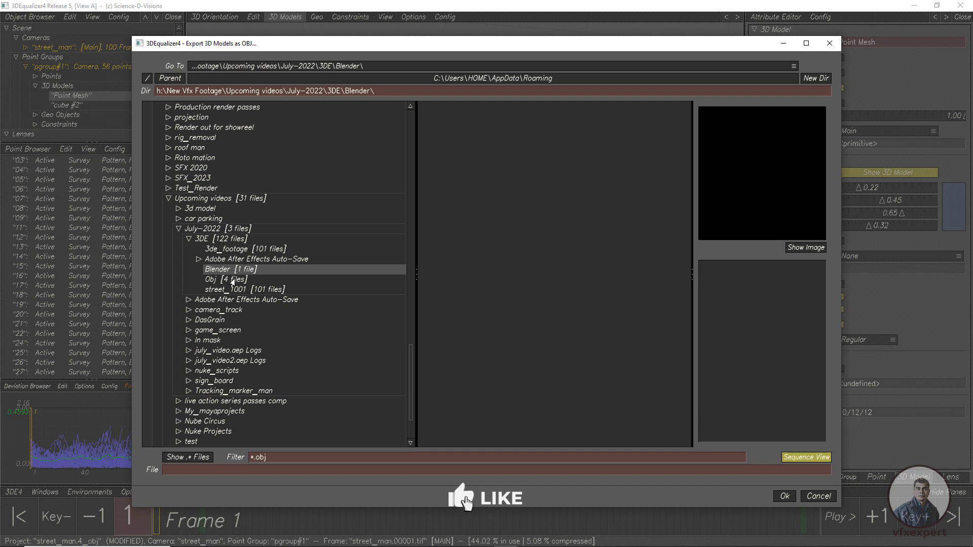
click(237, 278)
click(231, 468)
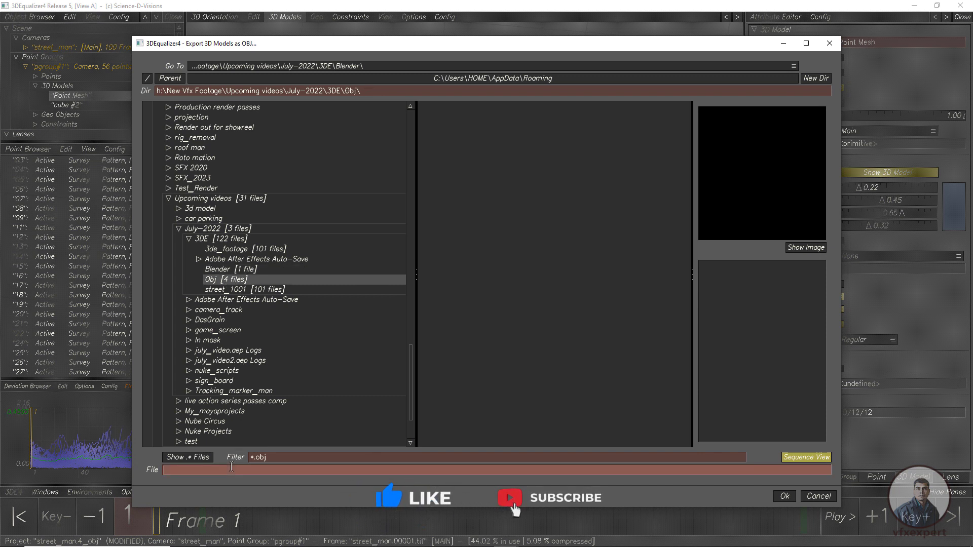
text(mesh)
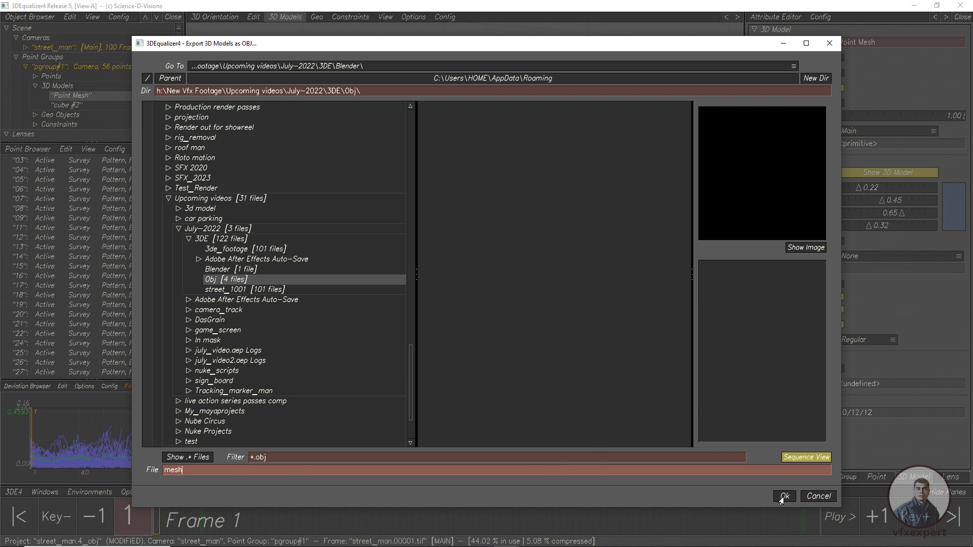
click(781, 498)
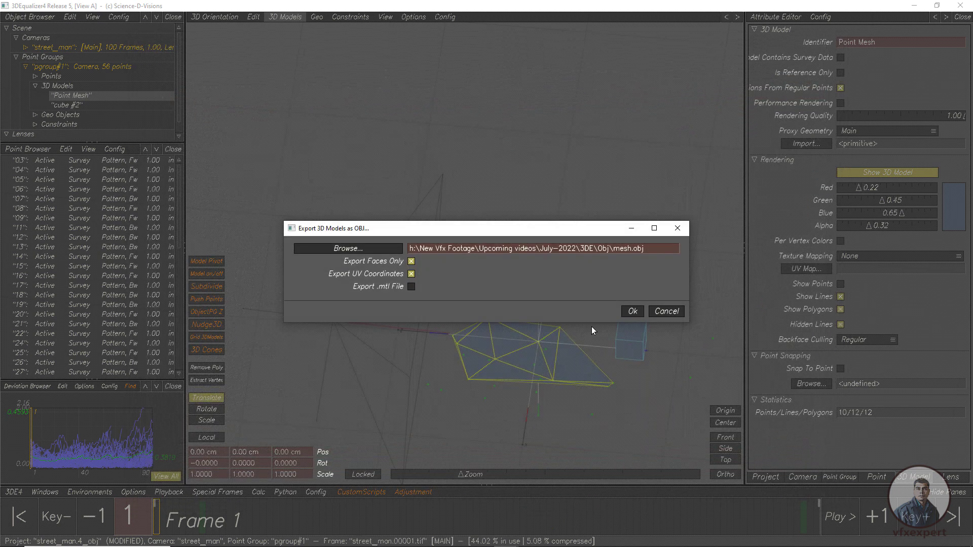
click(631, 311)
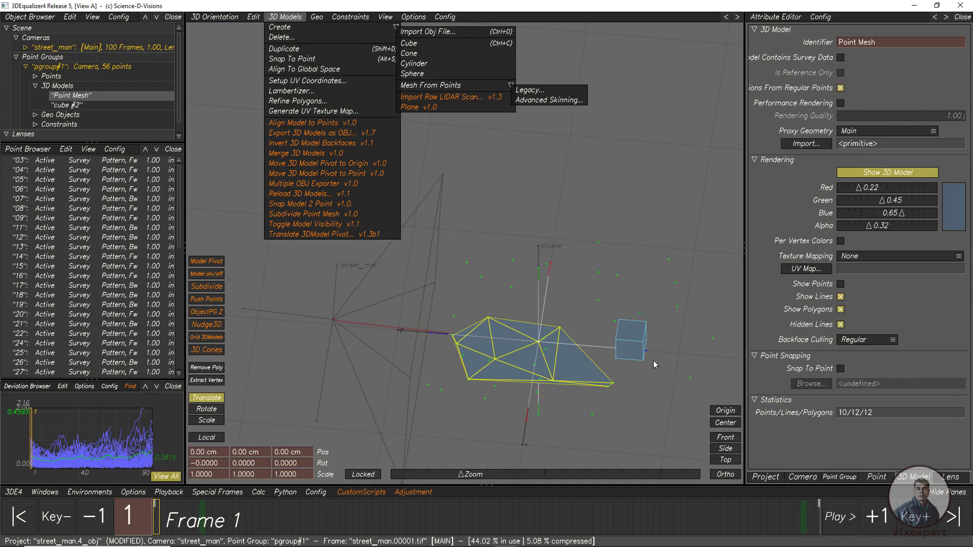
Step: Select cube #2 and export it as cube.obj
click(610, 348)
click(285, 17)
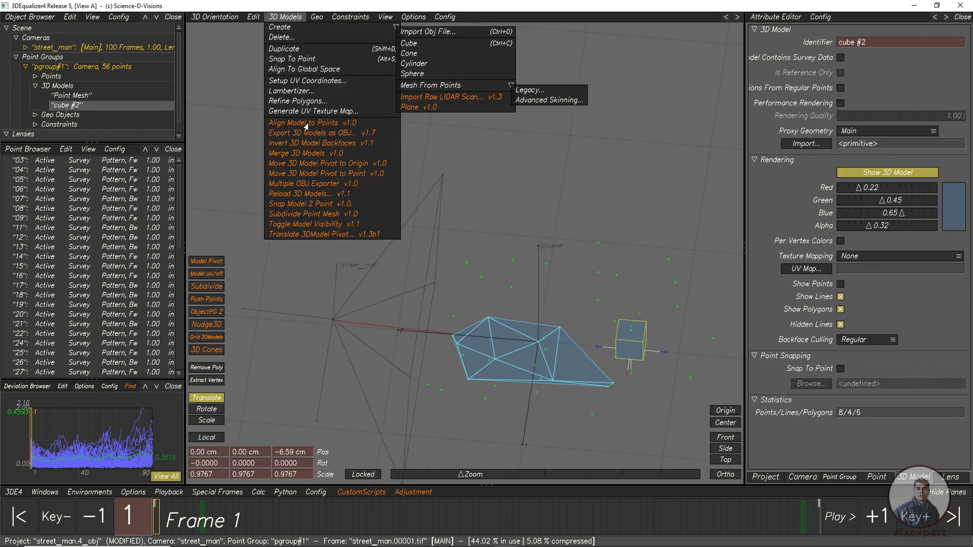
click(321, 133)
click(337, 244)
text(cube)
key(Return)
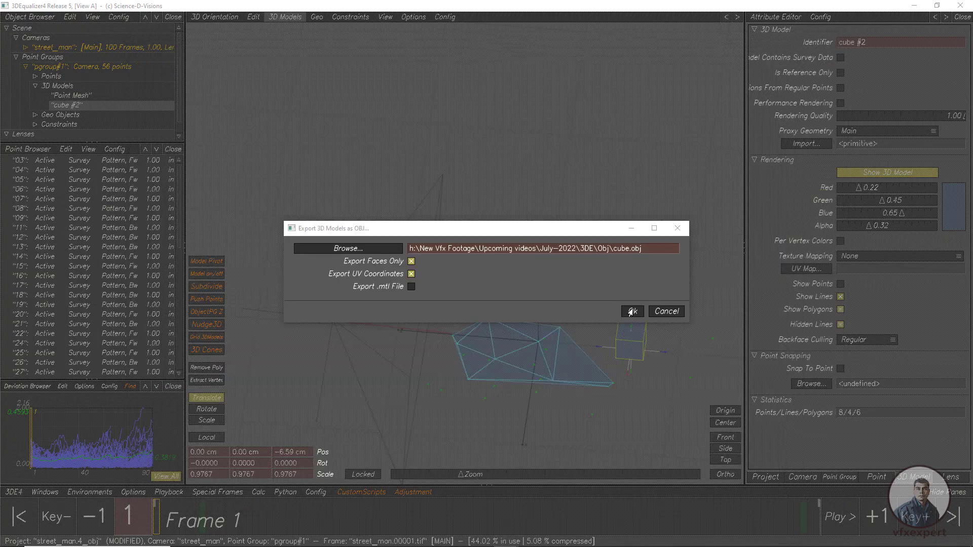
click(621, 307)
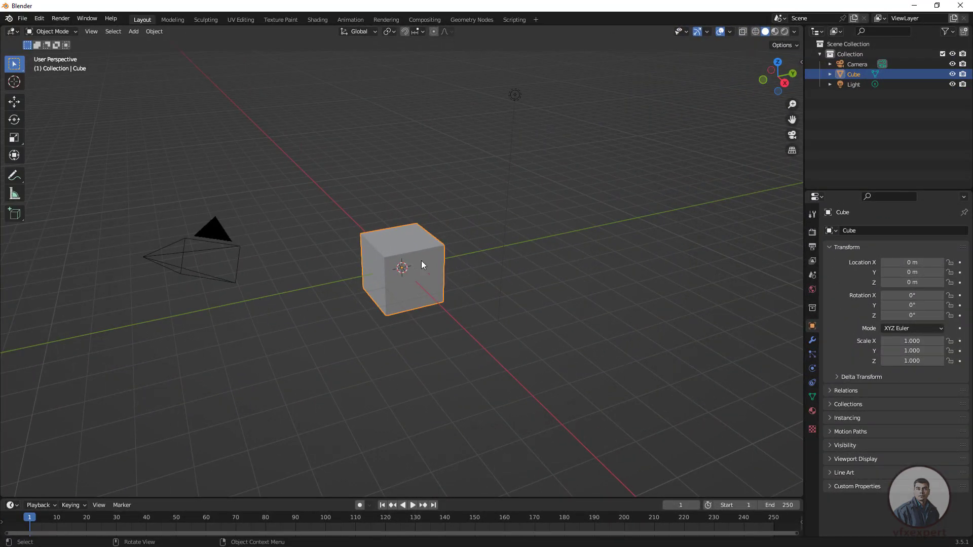
Step: Delete the default camera, cube and light from the scene
key(alt+a)
key(a)
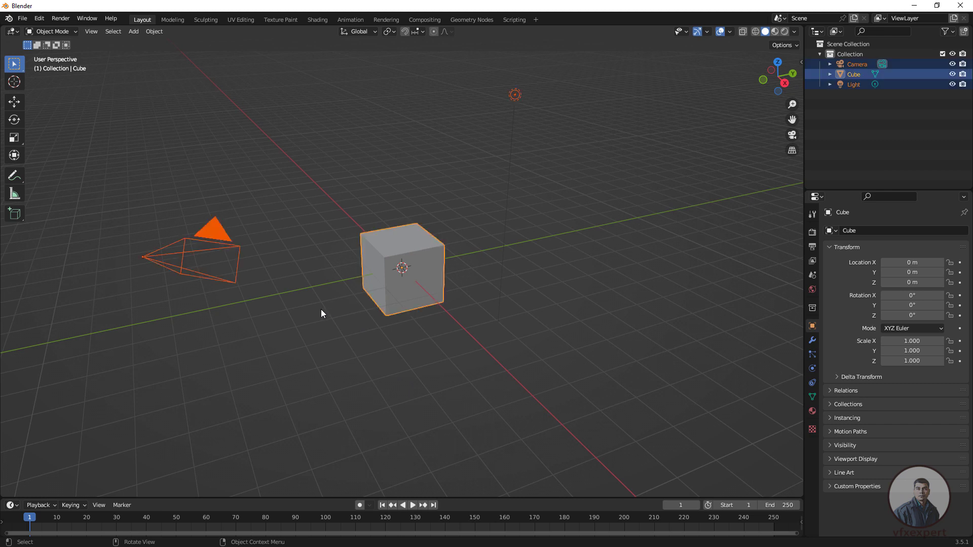
key(Delete)
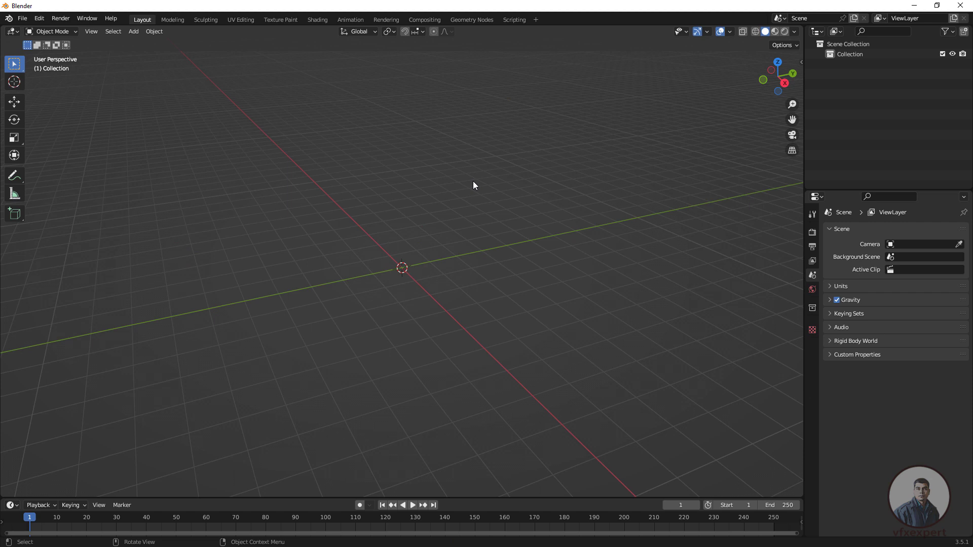
Step: Open eexport_blender.py from the Blender folder in the Scripting workspace's Text Editor
click(514, 20)
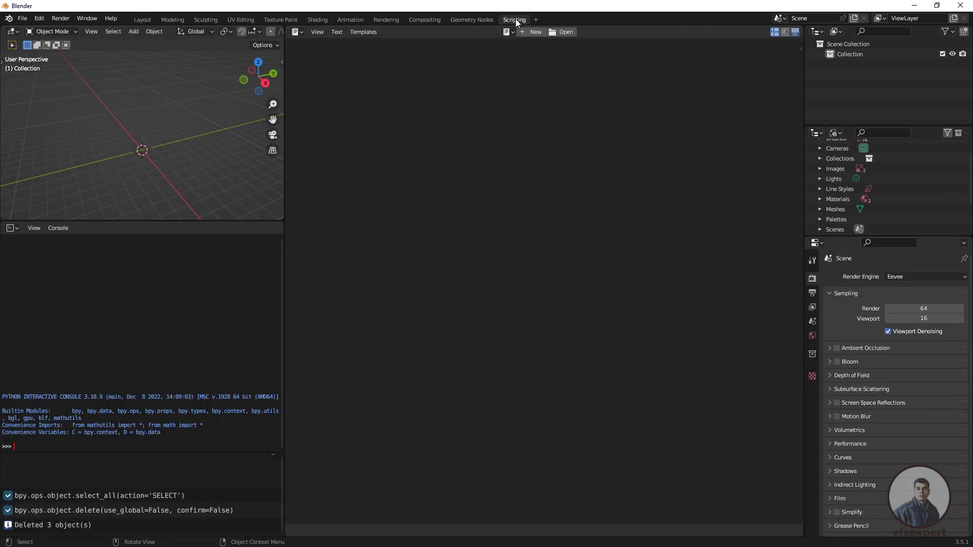
click(567, 33)
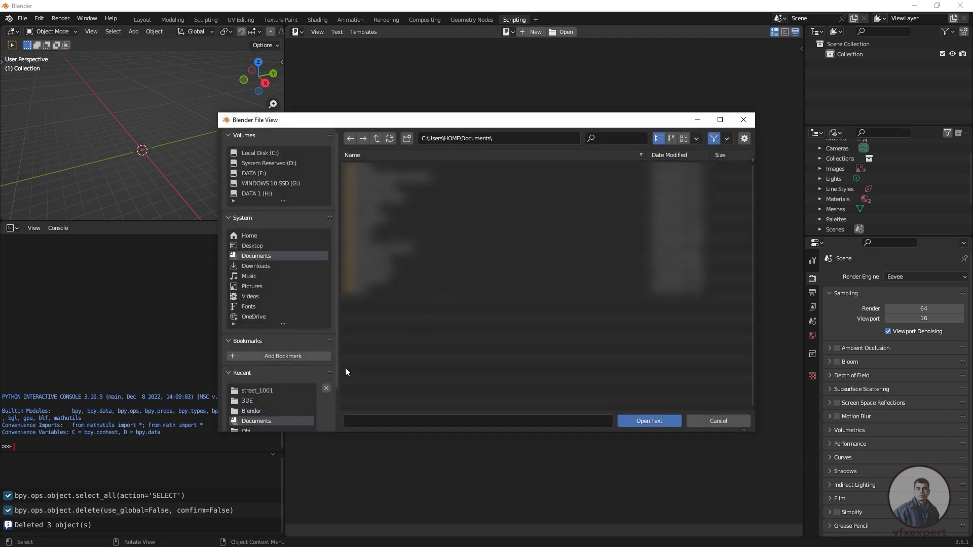
click(248, 405)
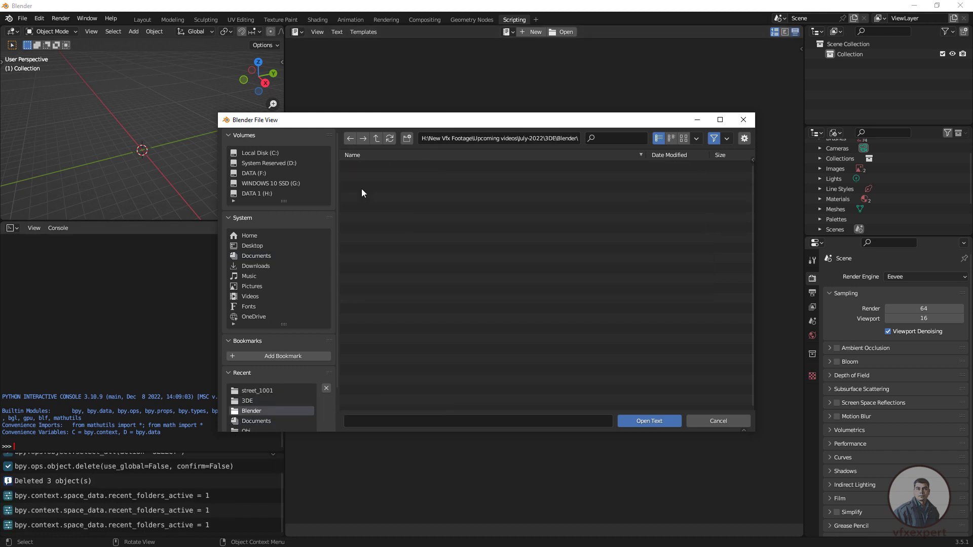
click(391, 167)
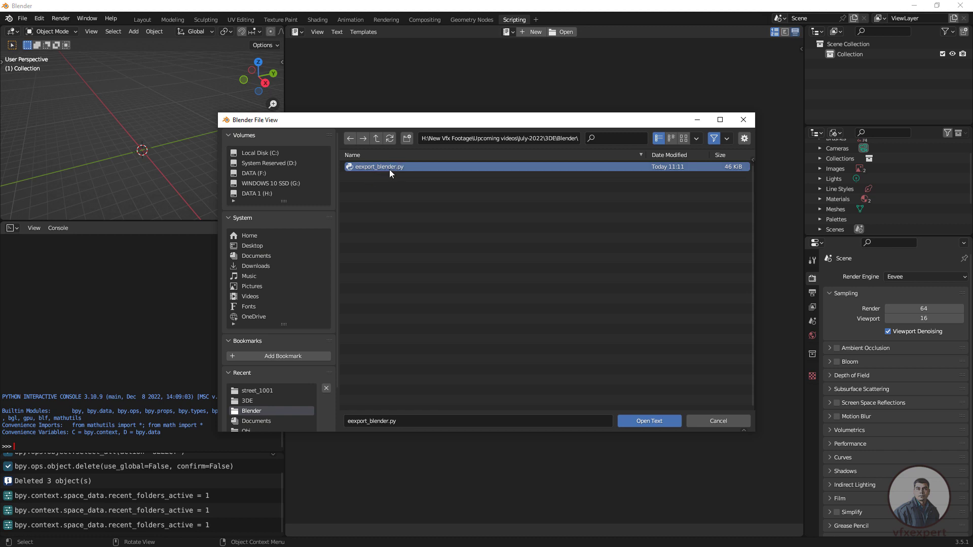
click(646, 422)
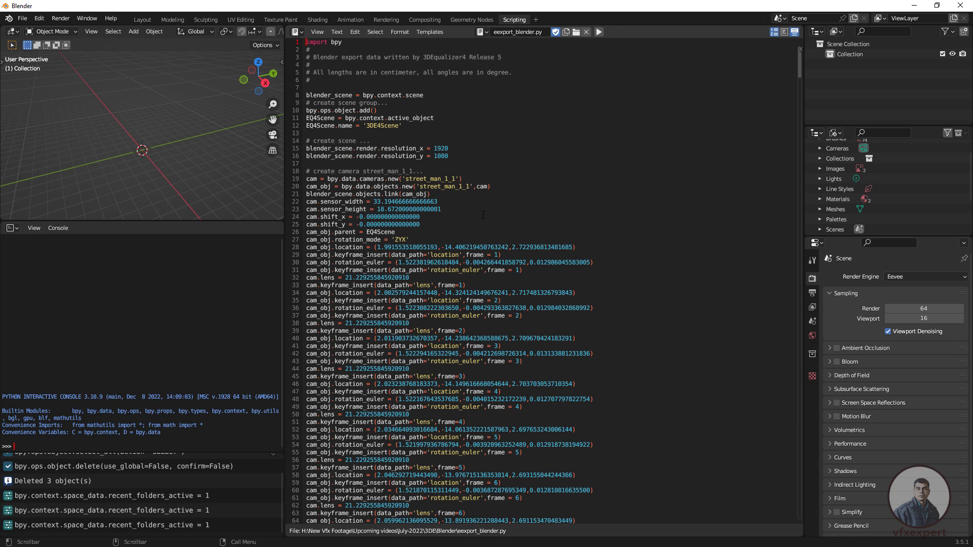
Step: Copy the replacement code bpy.context.collection.objects.link from the notes
key(alt+Tab)
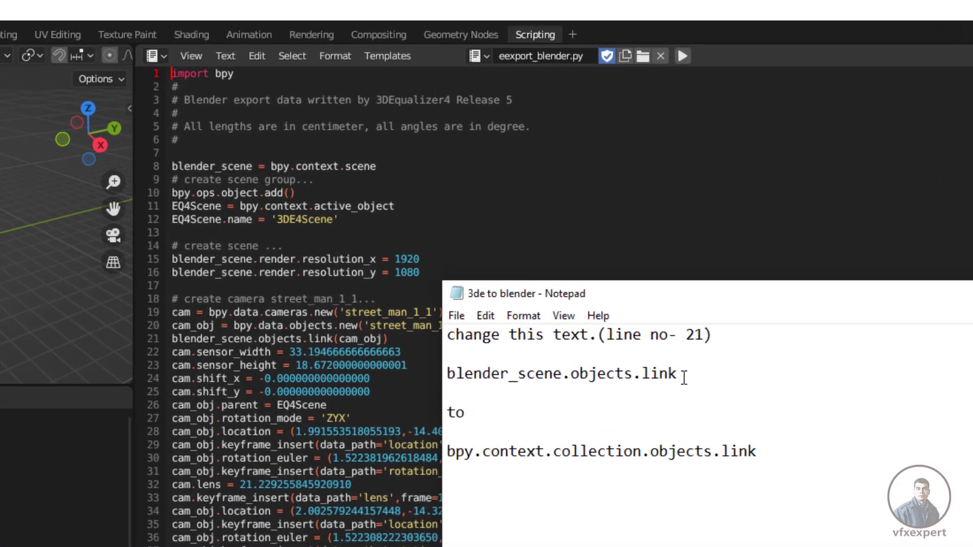
drag(595, 214, 470, 214)
drag(455, 401, 443, 401)
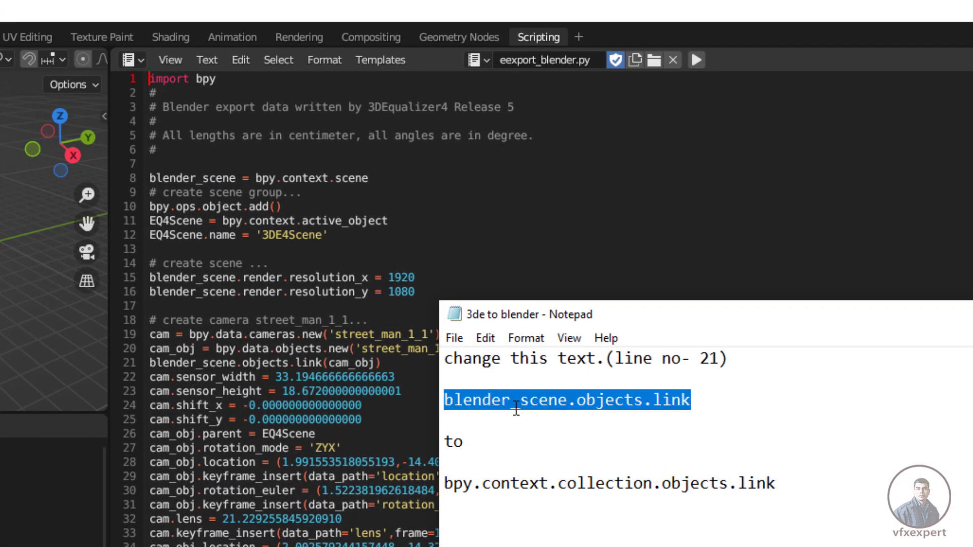
click(444, 484)
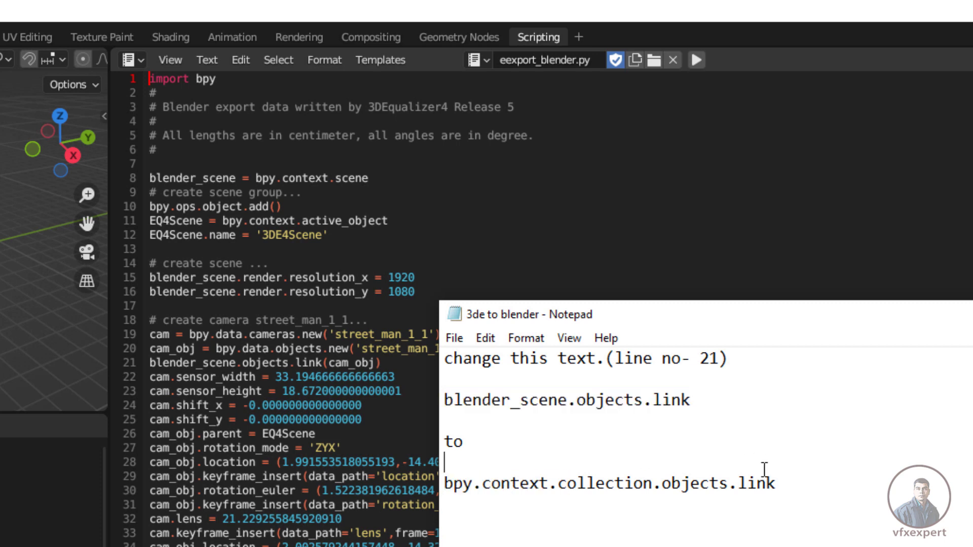
shift+click(783, 486)
click(692, 400)
shift+click(444, 402)
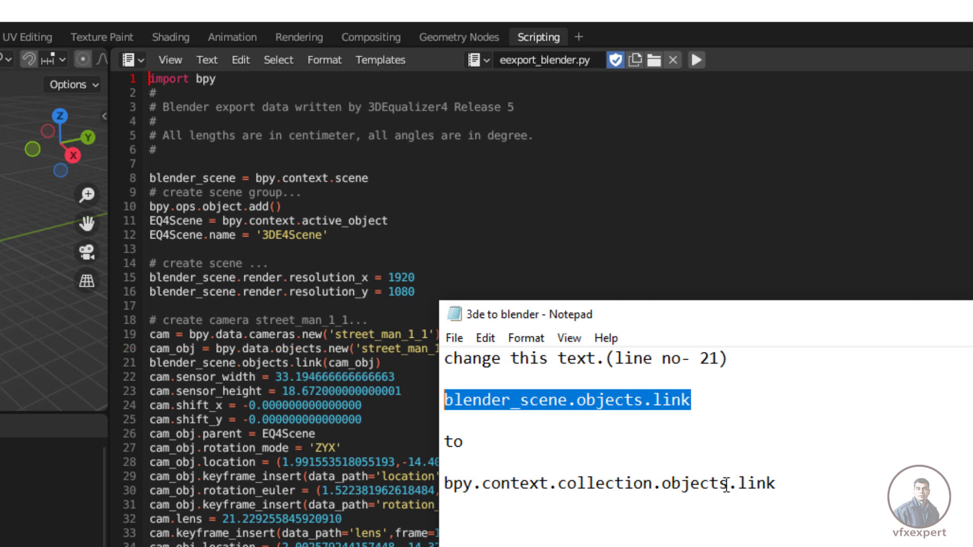
drag(777, 485, 460, 485)
right_click(488, 484)
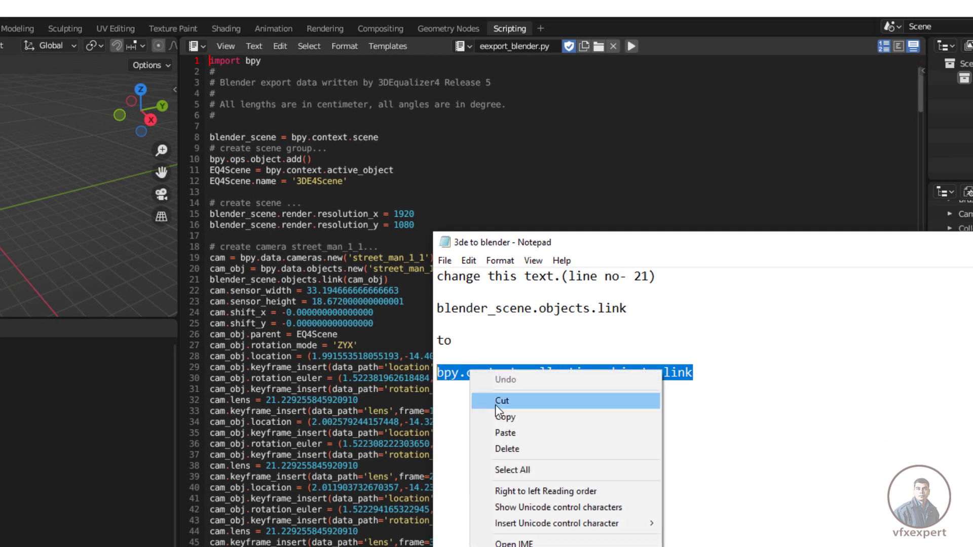
click(507, 417)
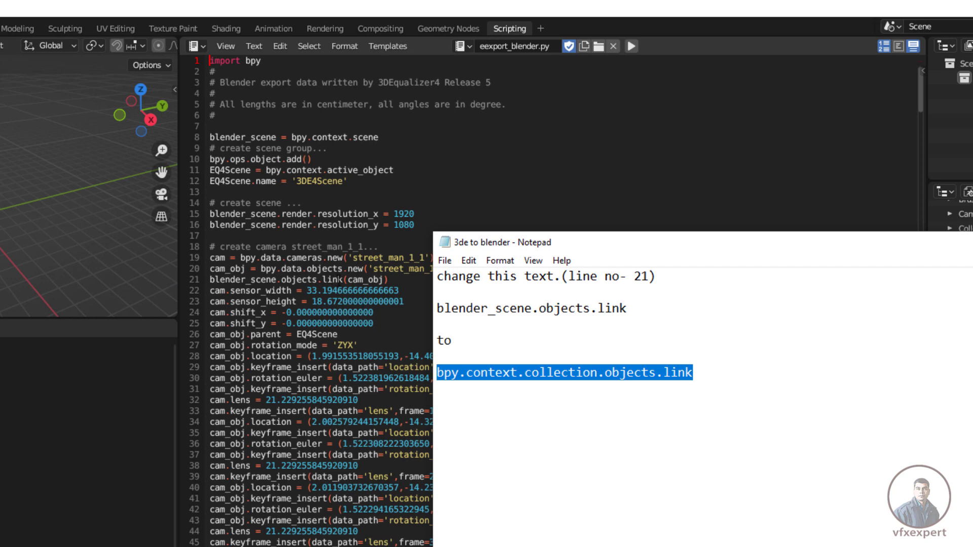
Step: Paste it over blender_scene.objects.link on line 21 of the script
drag(342, 280, 210, 279)
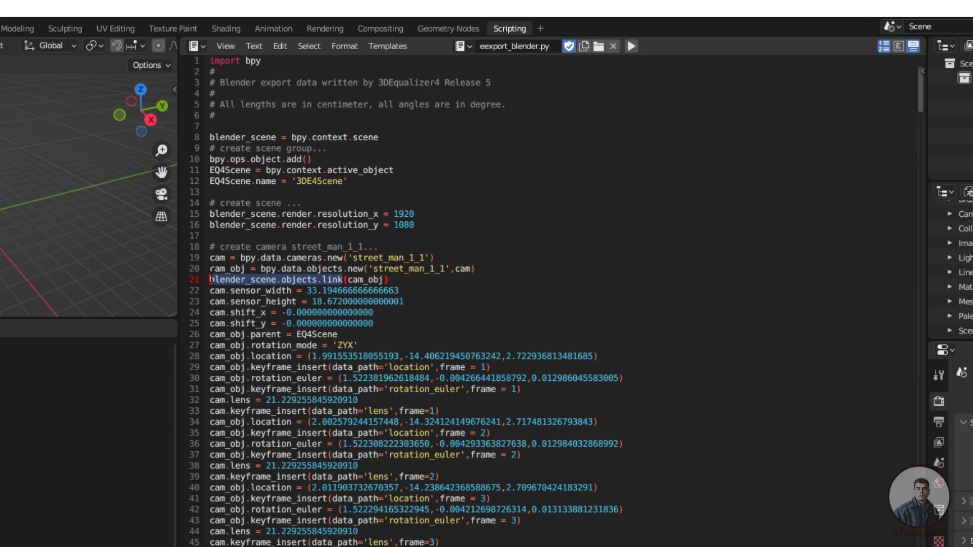
right_click(210, 279)
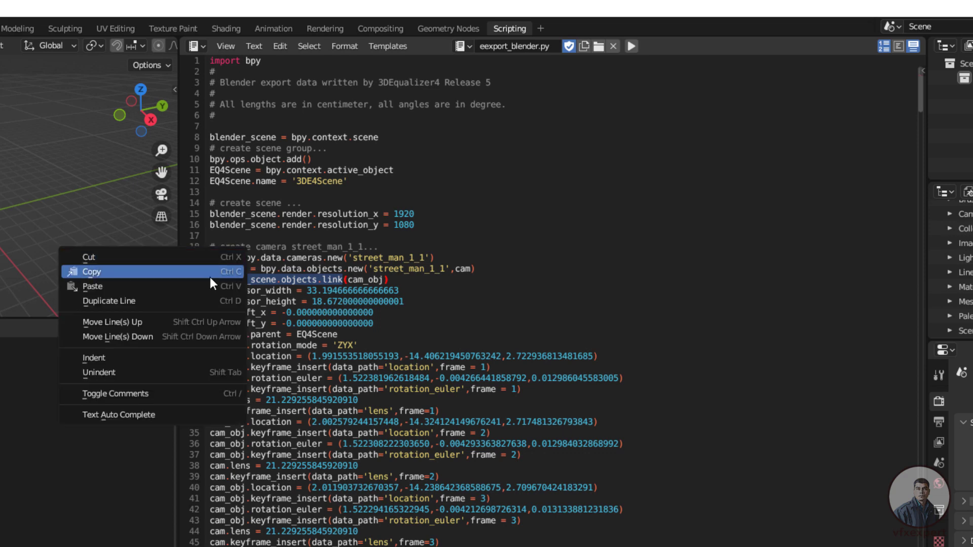
click(146, 285)
key(alt+Tab)
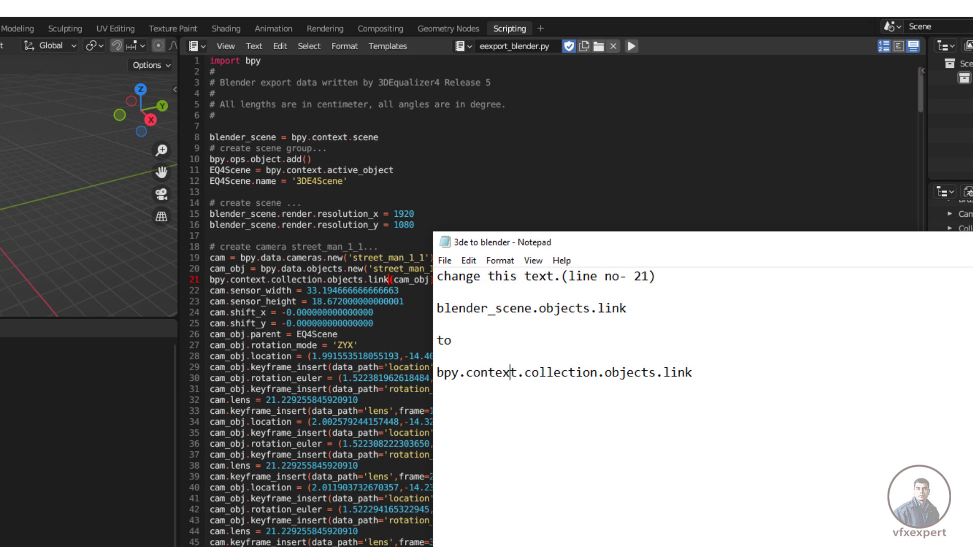
key(alt+Tab)
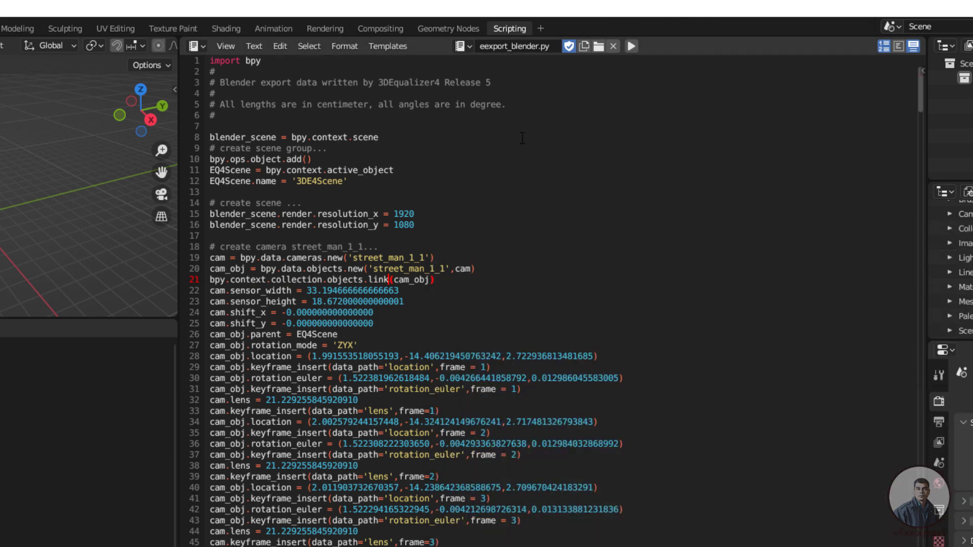
Step: Run the fixed script and preview the 3DE4Scene animation through the tracked camera from frame 1
click(630, 47)
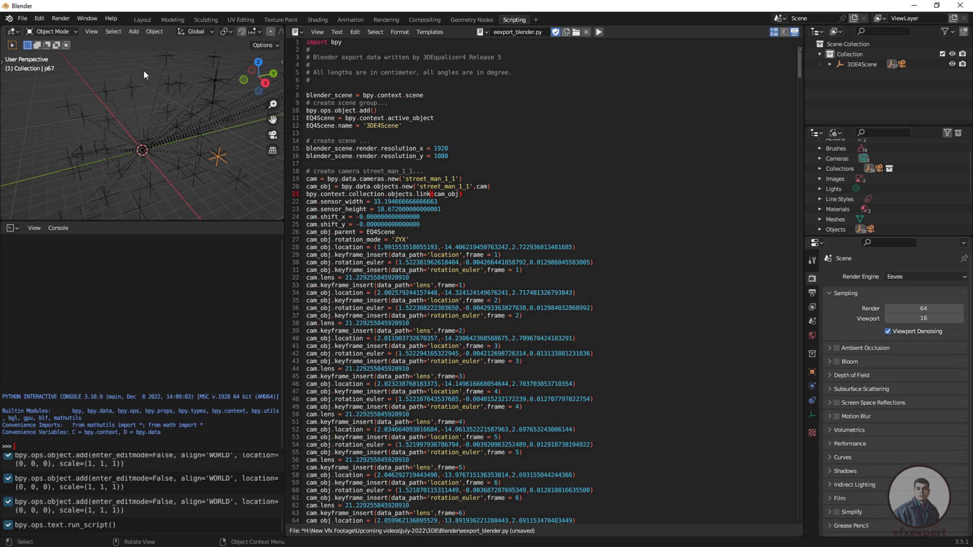
click(142, 19)
click(792, 136)
drag(49, 522, 215, 528)
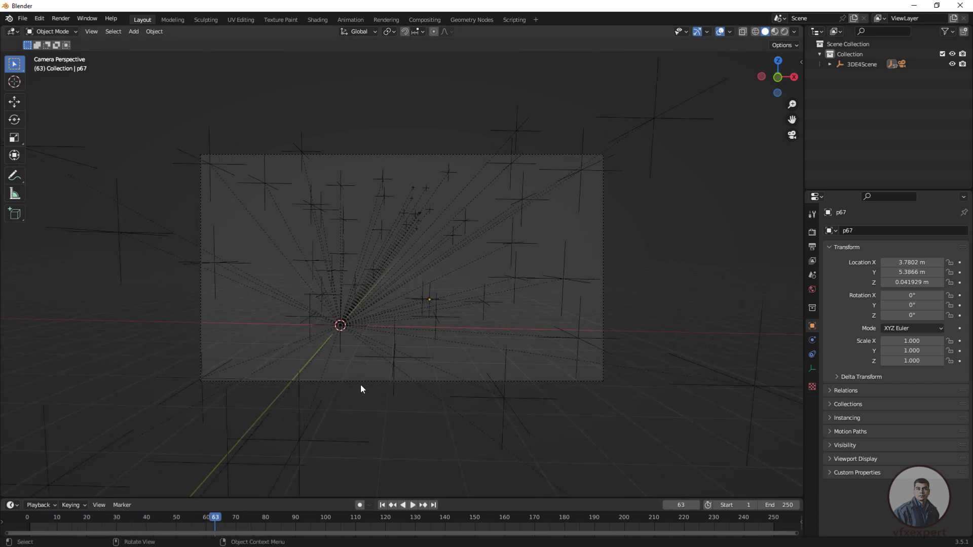
click(382, 506)
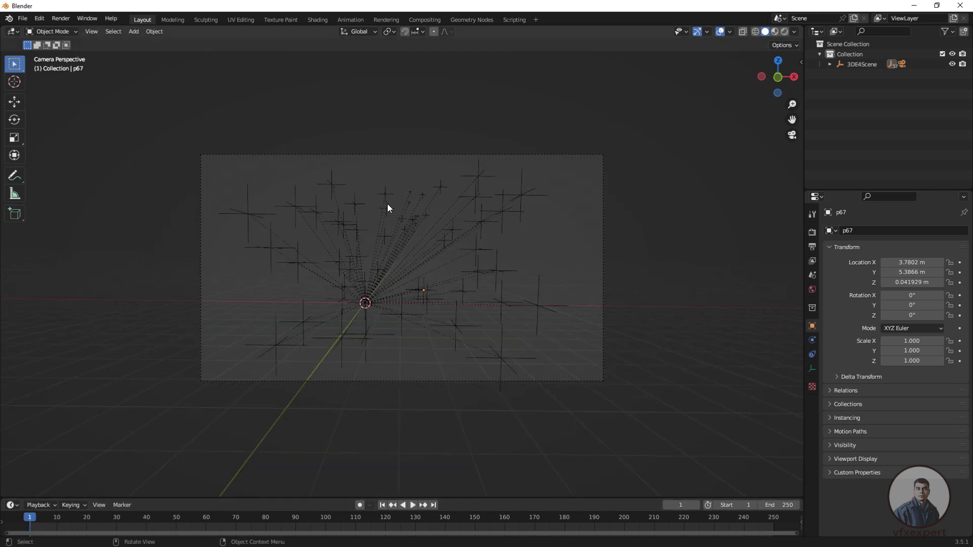
click(811, 247)
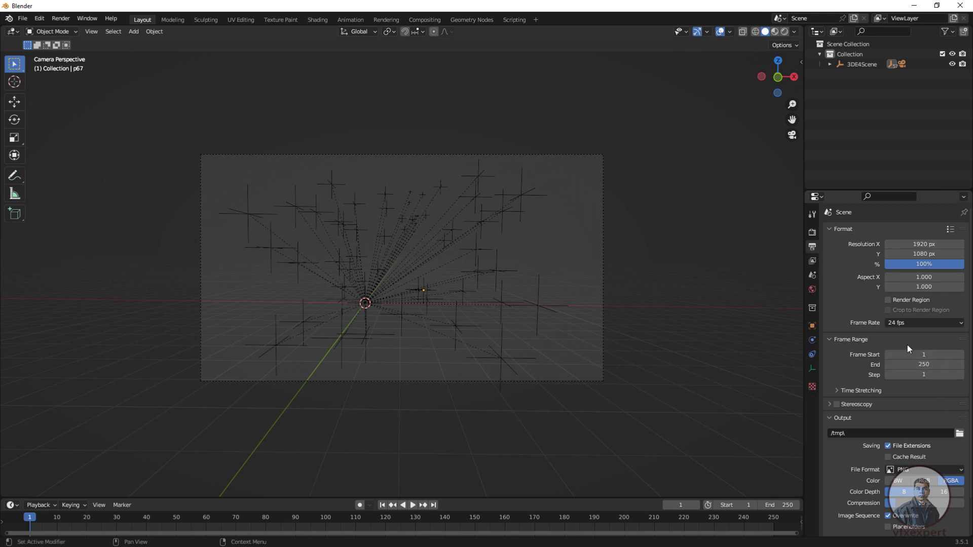
Step: Set Frame End to 100, then play and stop the tracked camera animation
click(927, 365)
text(100)
key(Return)
click(409, 506)
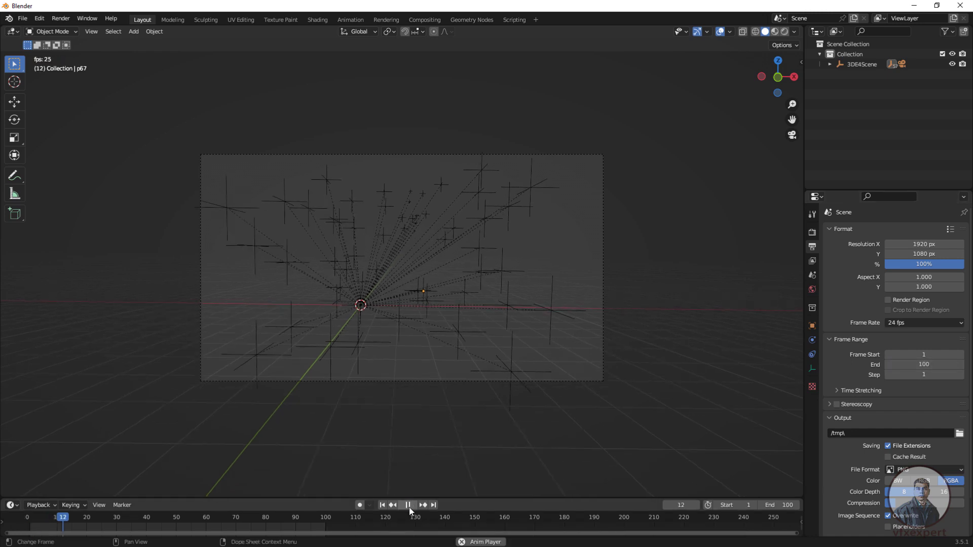
key(space)
scroll(374, 323, up, 3)
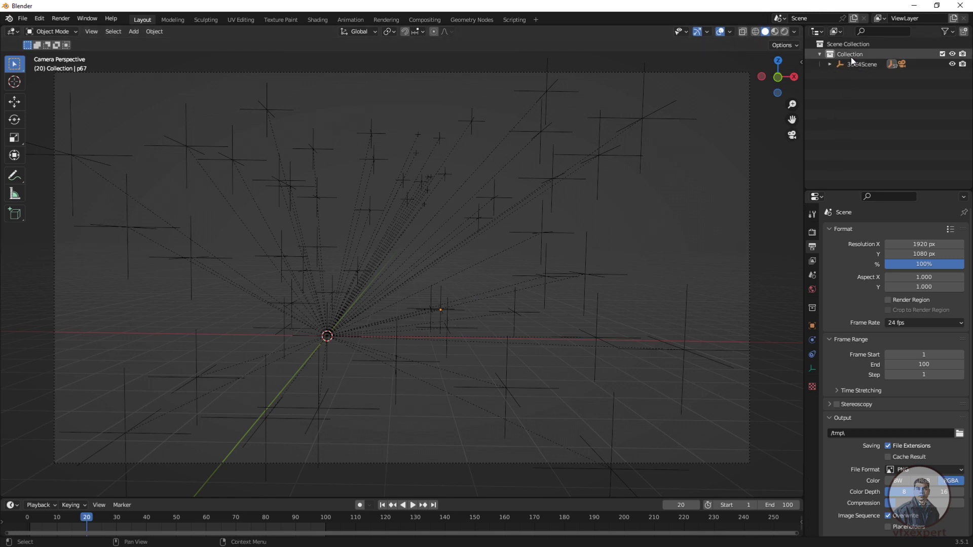
Step: Select the street_man_1_1 camera and add a background image slot
click(829, 64)
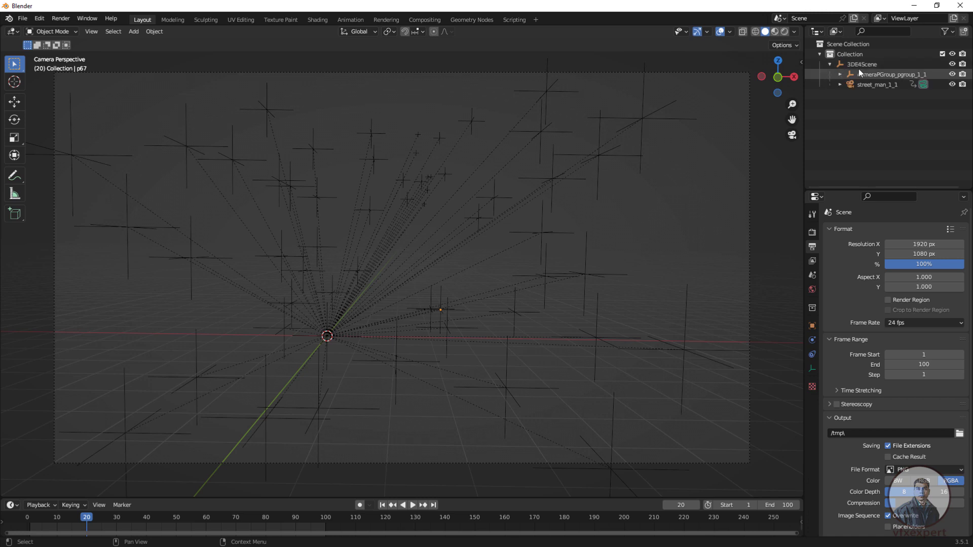
click(862, 84)
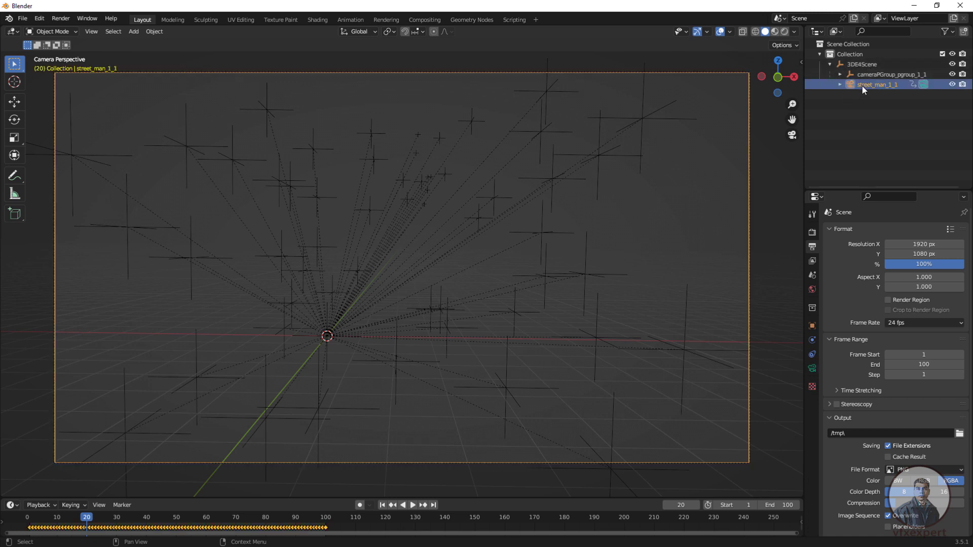
click(812, 369)
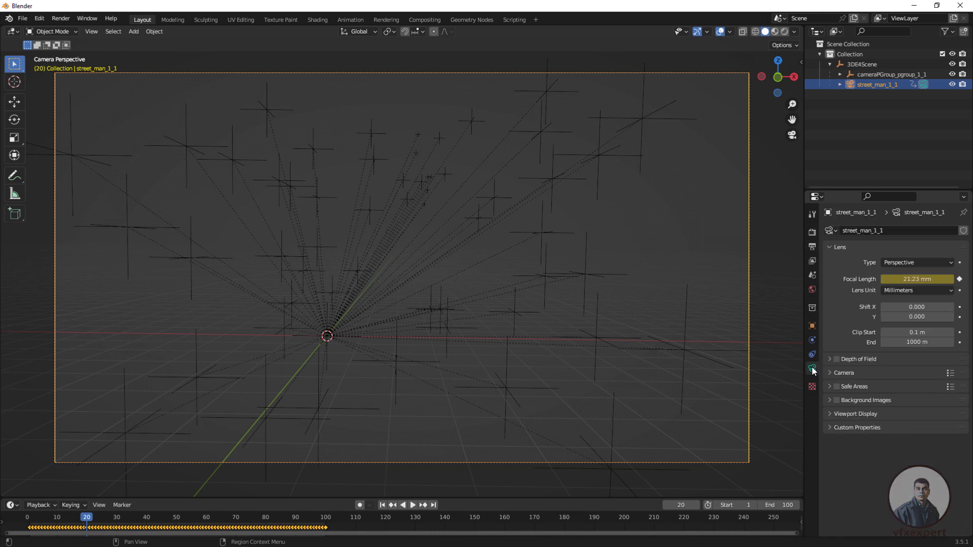
click(830, 401)
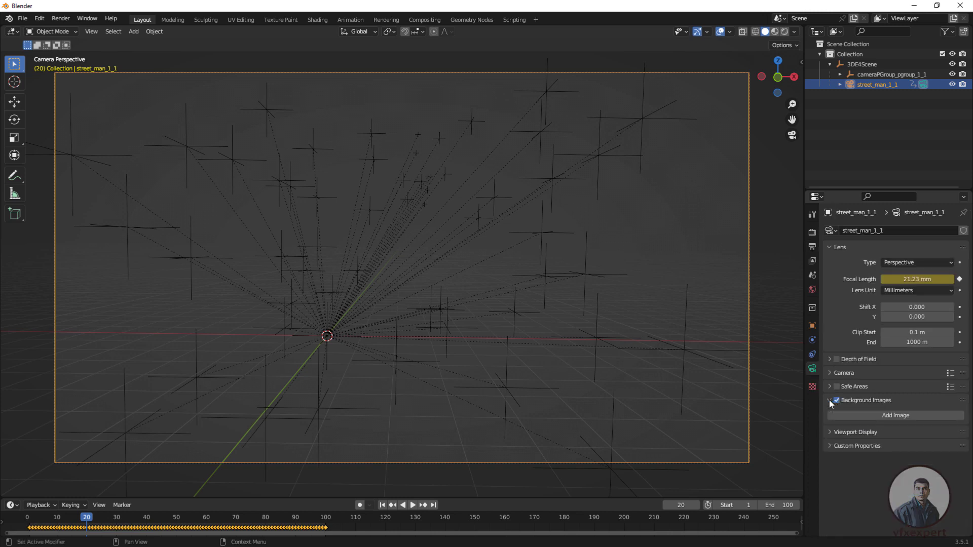
click(898, 415)
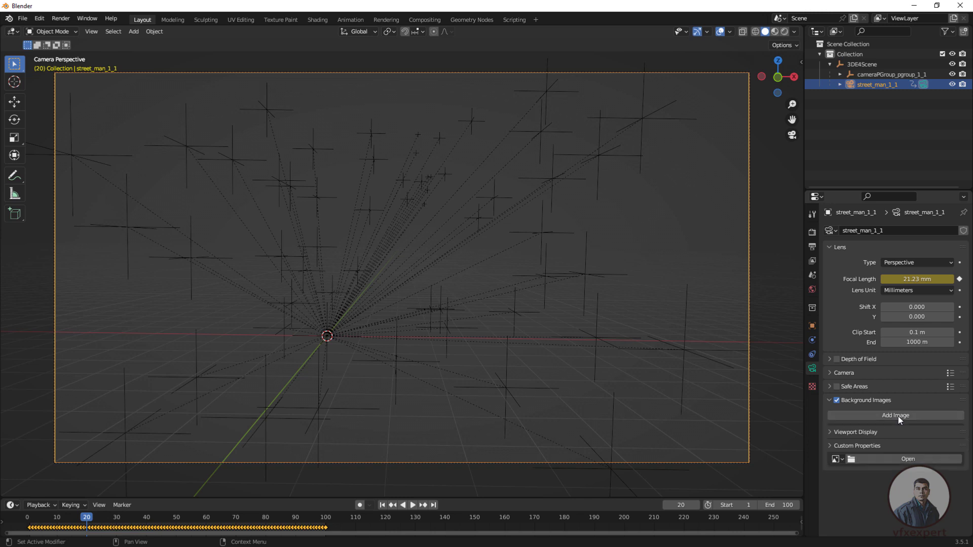
Step: Load every street_man.00001.tif sequence frame from the 3DE footage folder as the background
click(913, 462)
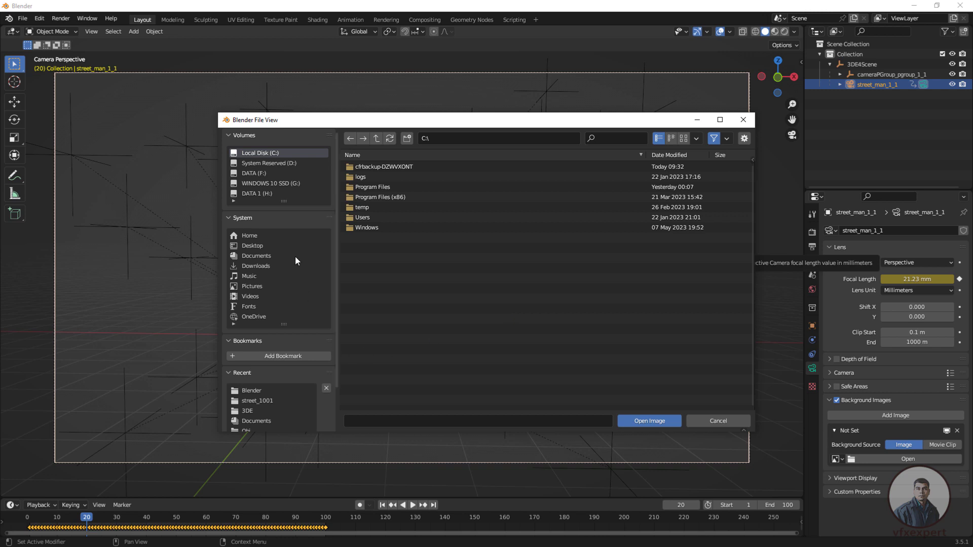
click(251, 410)
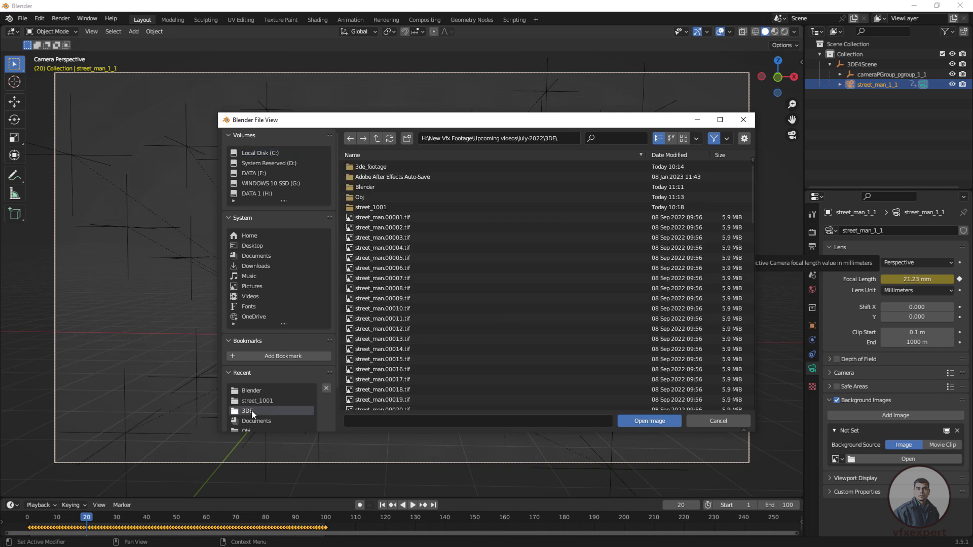
click(398, 218)
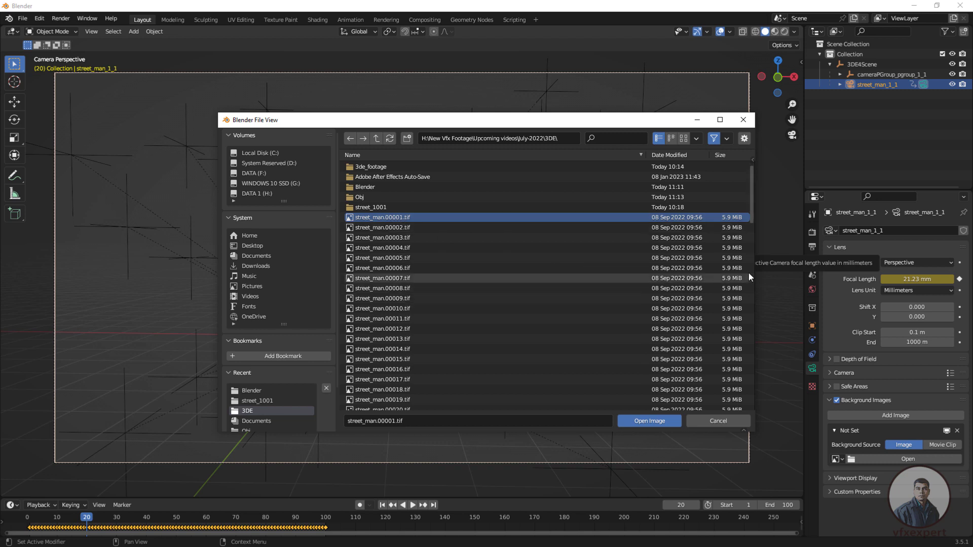
drag(752, 218, 755, 426)
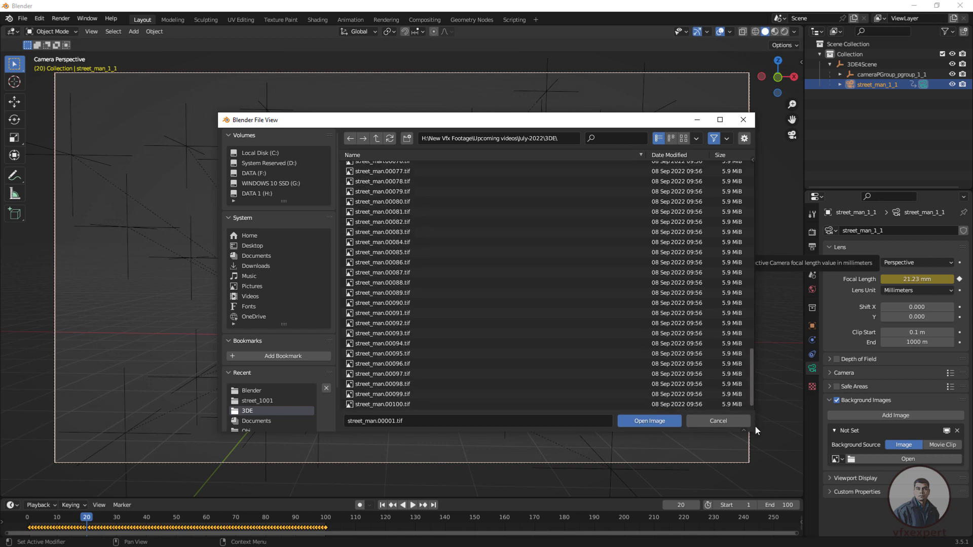
shift+click(407, 404)
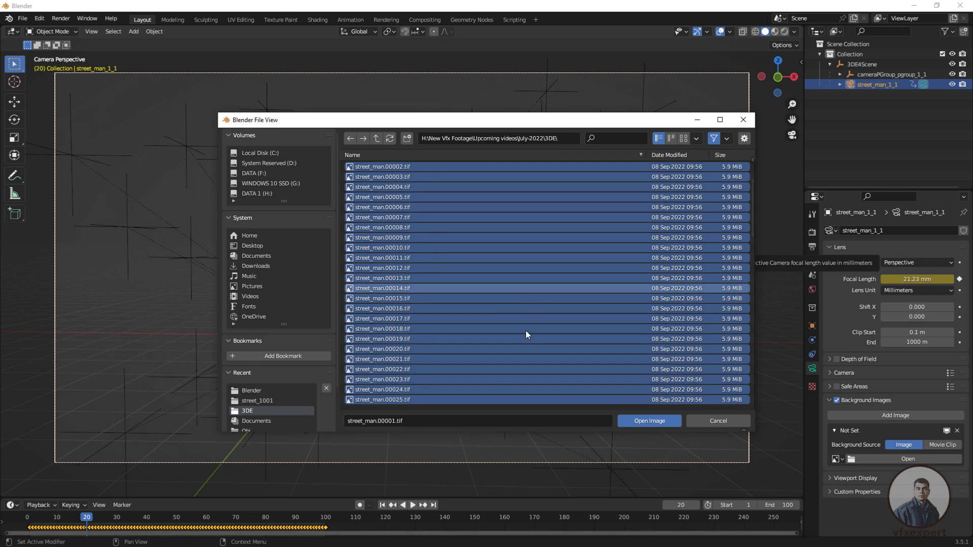
click(660, 421)
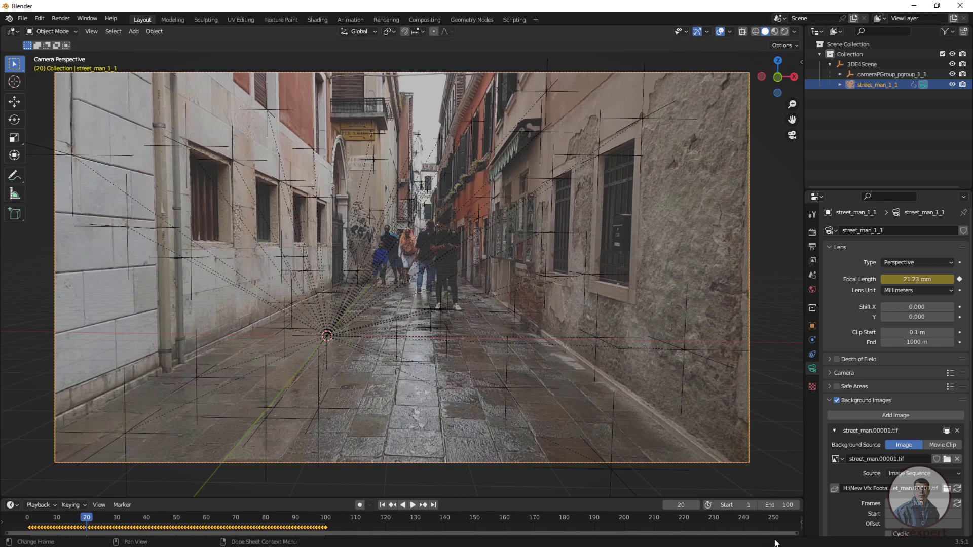
Step: Turn off Relationship Lines in the viewport overlays, then scrub the footage to frame 15
scroll(683, 520, up, 6)
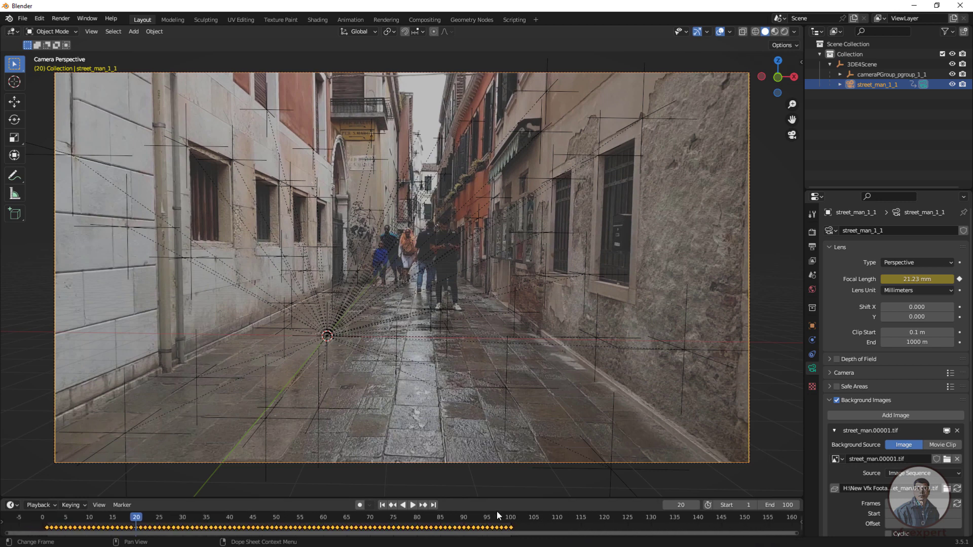
click(382, 505)
key(space)
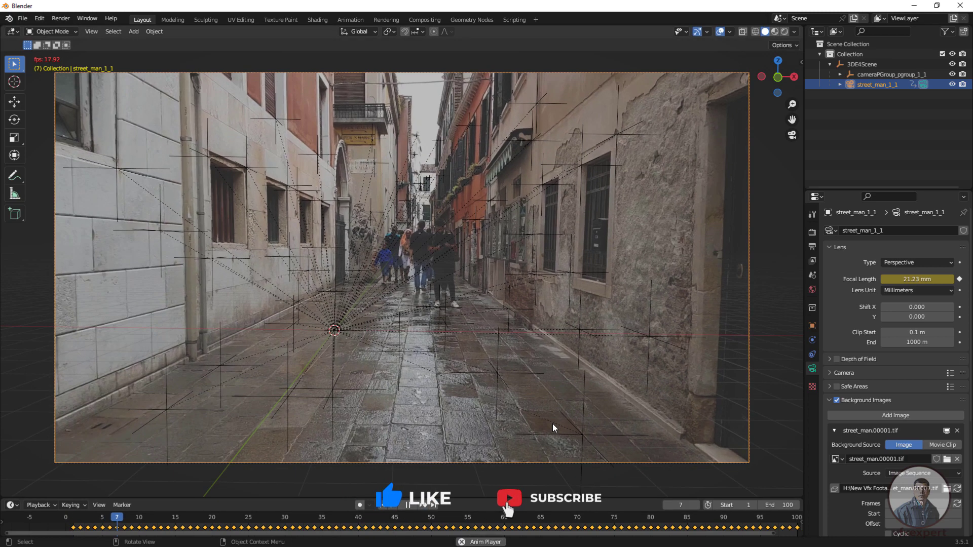
key(space)
click(414, 316)
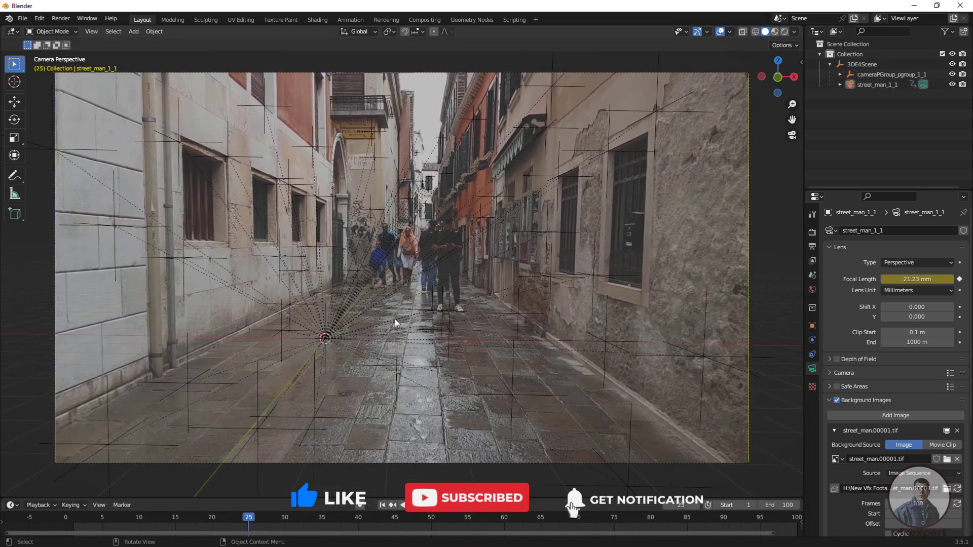
click(729, 31)
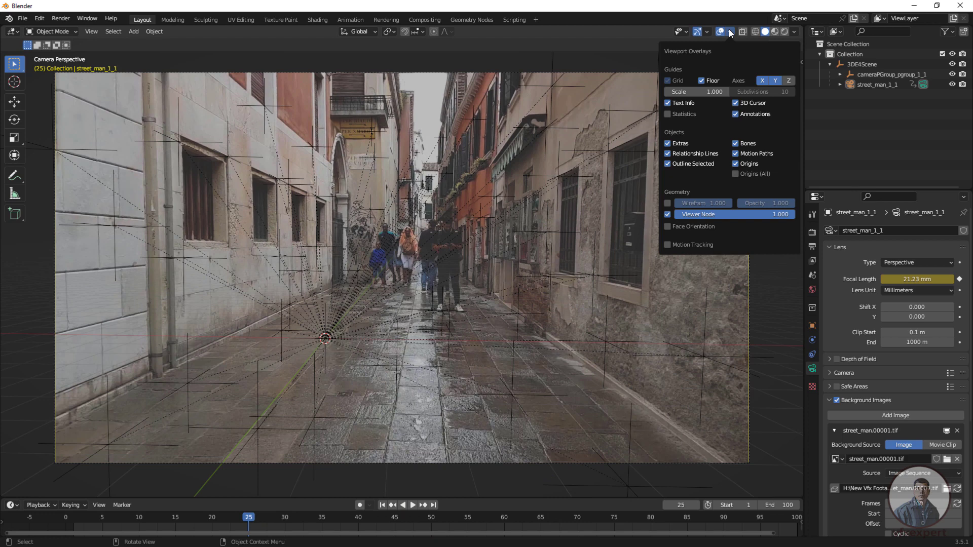
click(680, 153)
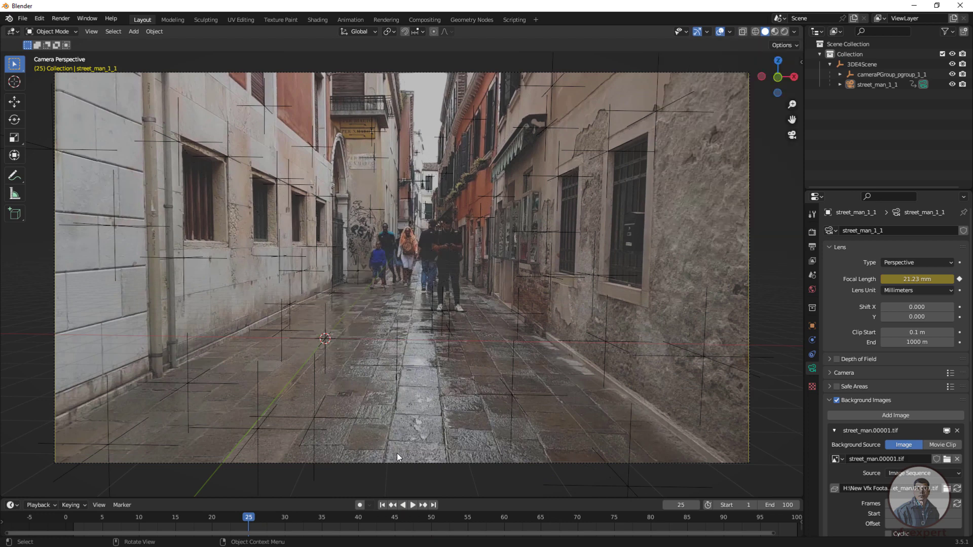
drag(261, 519, 176, 518)
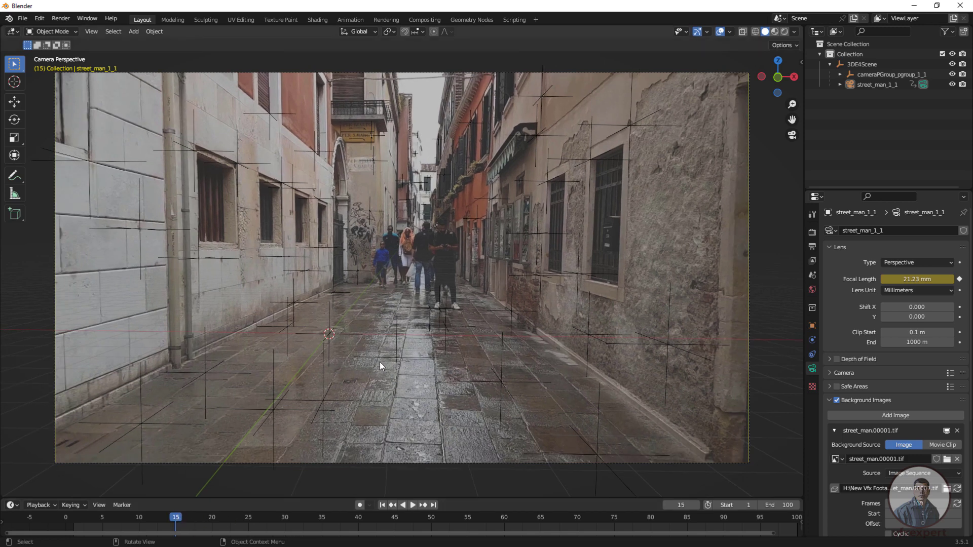
Step: Import mesh.obj from the Recent 3DE Obj folder as a Wavefront OBJ
click(23, 18)
mouse_move(53, 154)
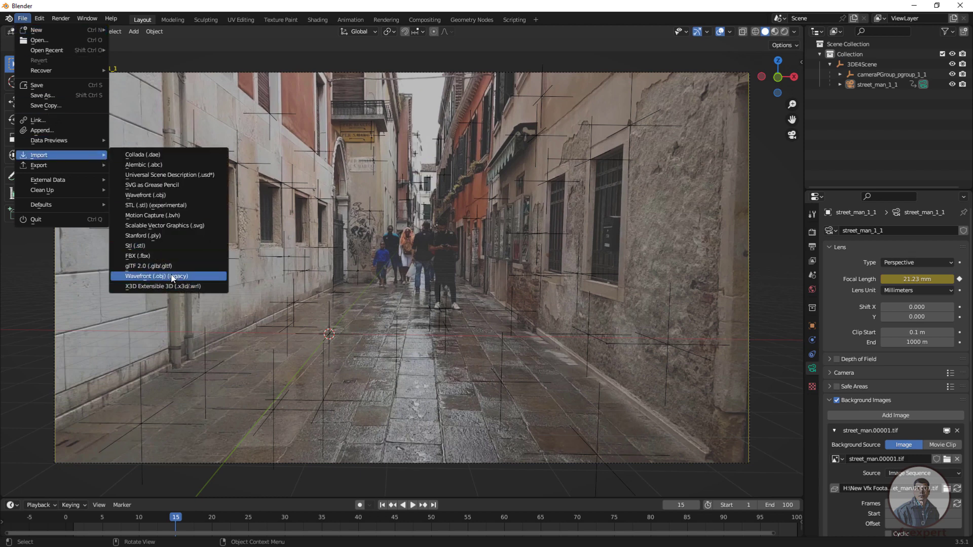
click(147, 276)
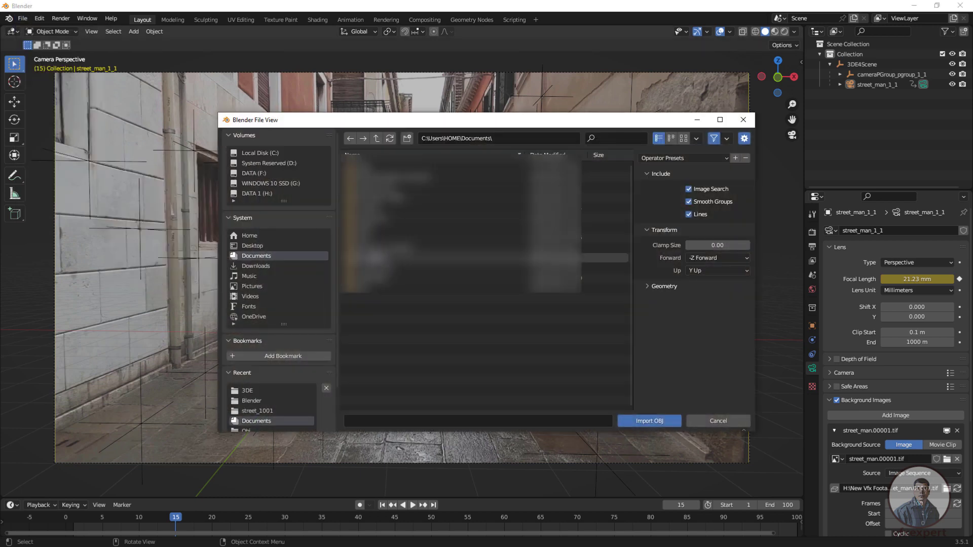
click(248, 392)
click(360, 199)
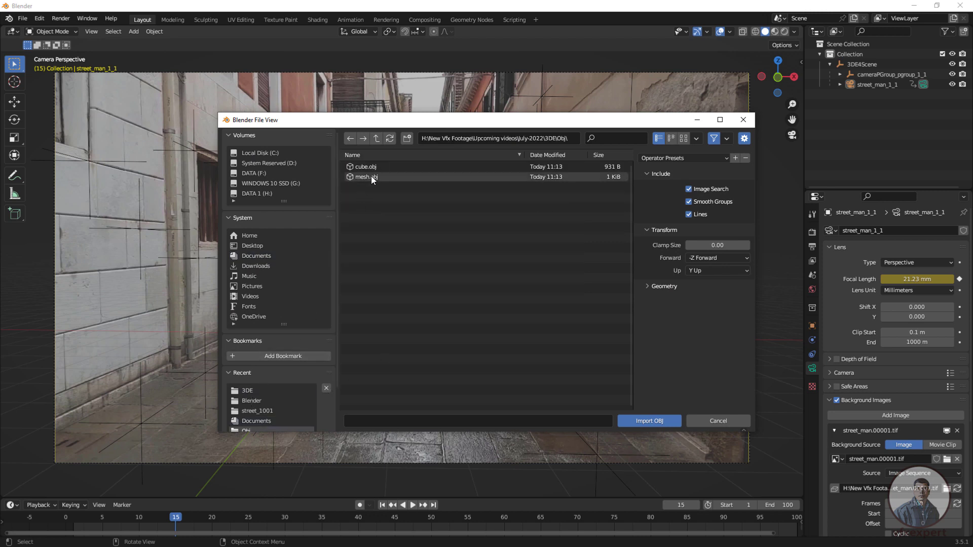
click(373, 178)
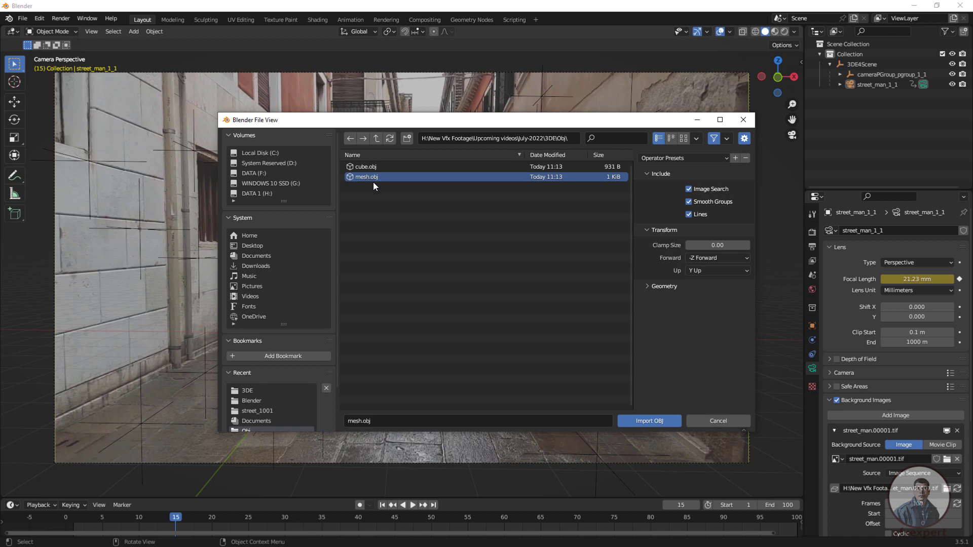
click(654, 421)
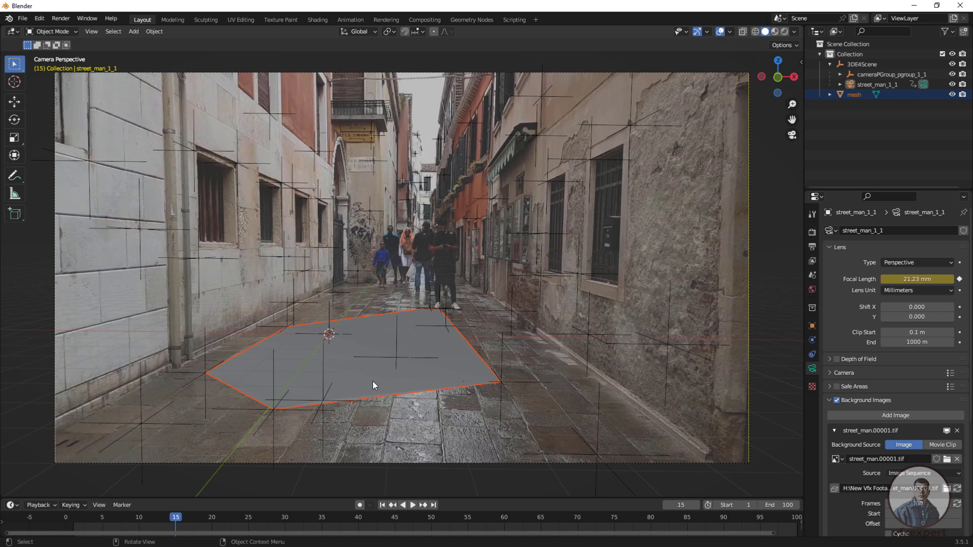
Step: Import cube.obj the same way and play the timeline to check the track
drag(177, 518, 154, 517)
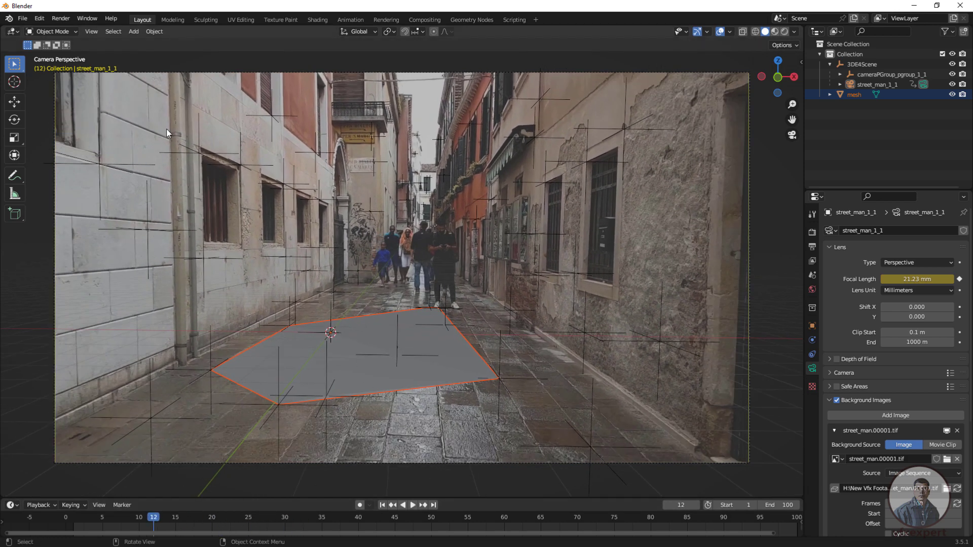
click(23, 18)
mouse_move(66, 154)
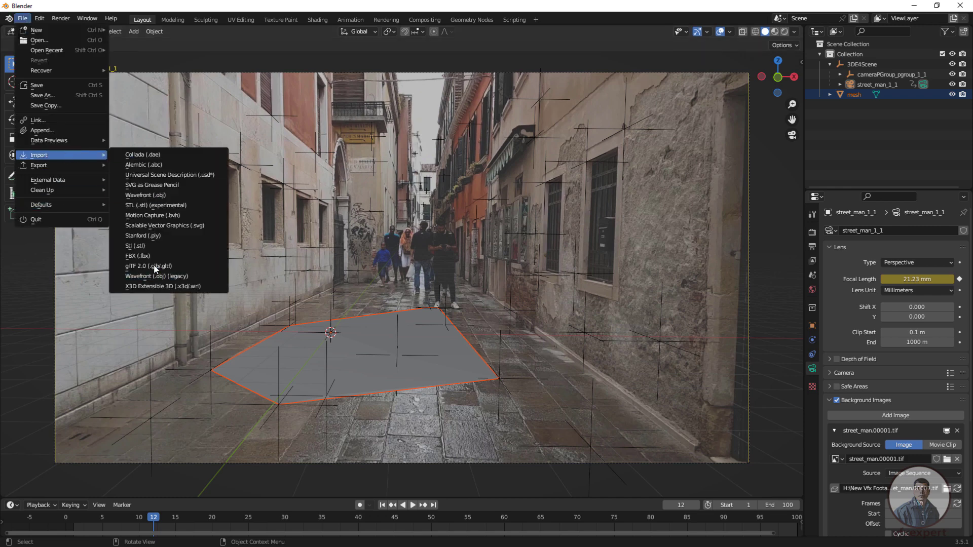
click(152, 276)
click(375, 166)
click(668, 421)
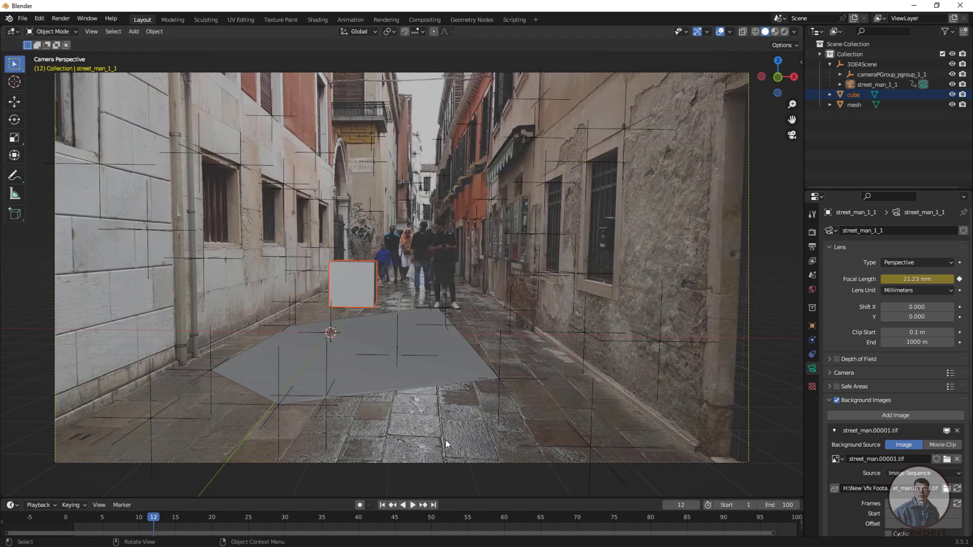
click(412, 506)
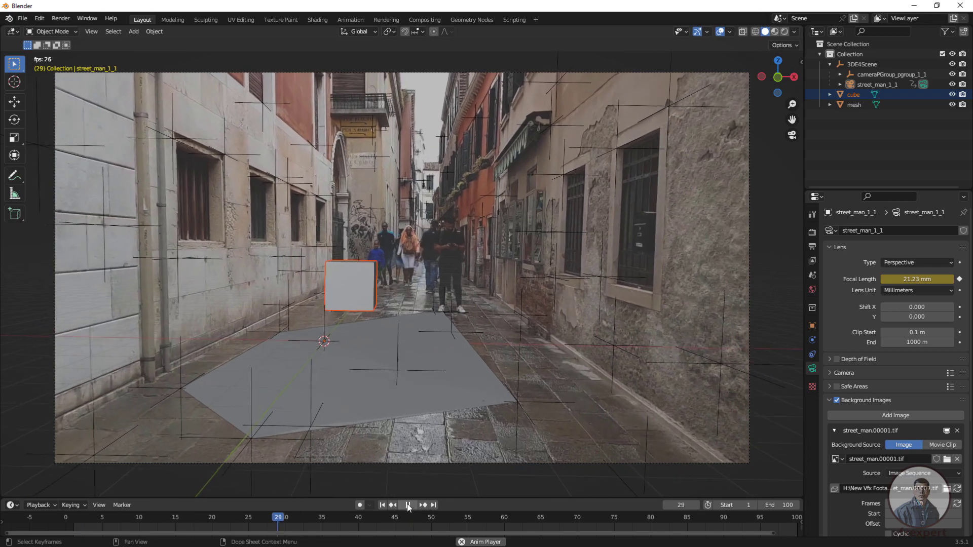
Step: Stop at frame 38, select the cube, replay, and orbit out of camera view
click(408, 505)
drag(323, 520, 343, 520)
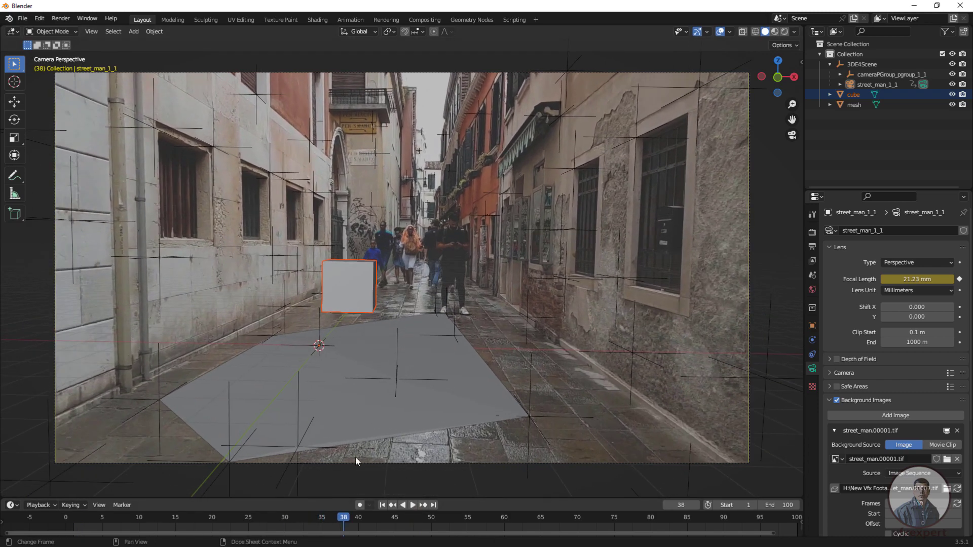
click(355, 430)
click(349, 302)
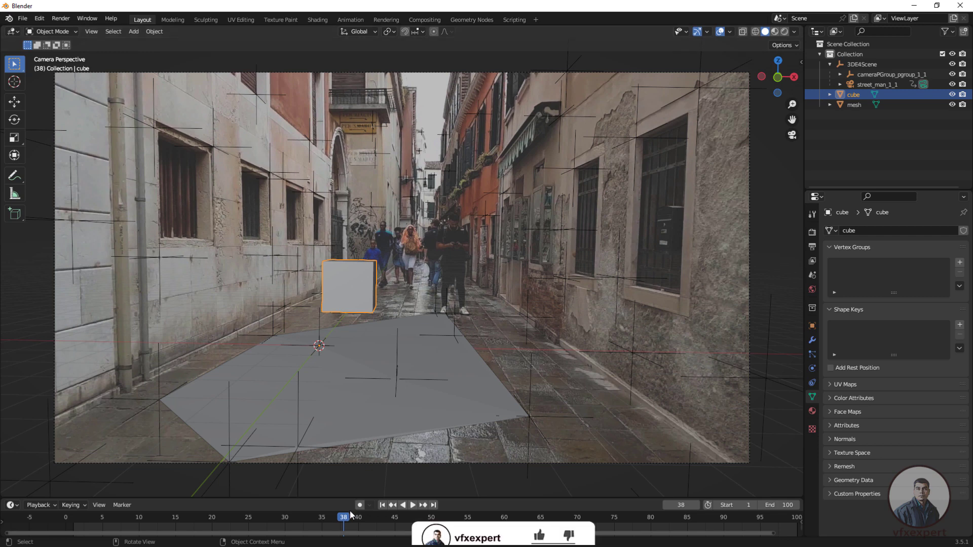
click(412, 505)
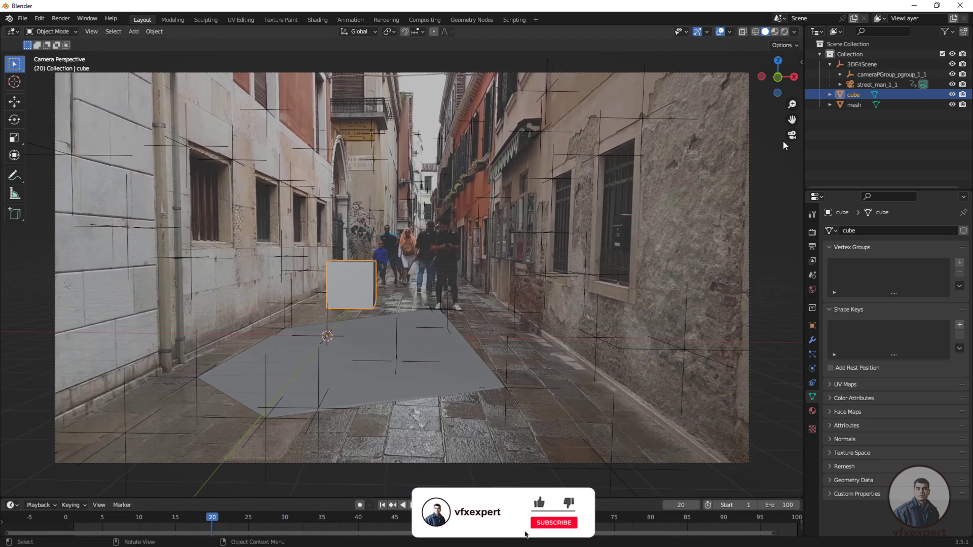
middle_drag(575, 345, 549, 450)
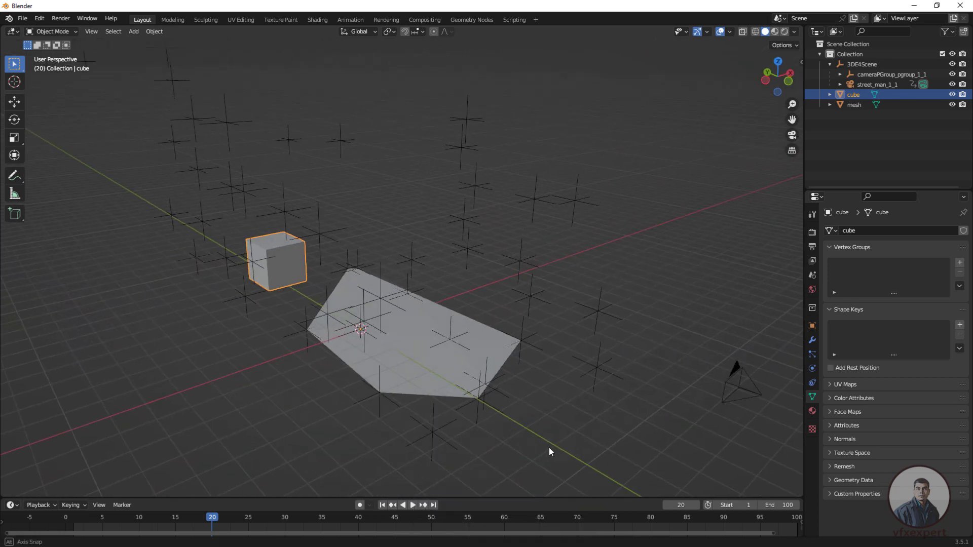
Step: Add a Suzanne monkey mesh to the scene
click(133, 33)
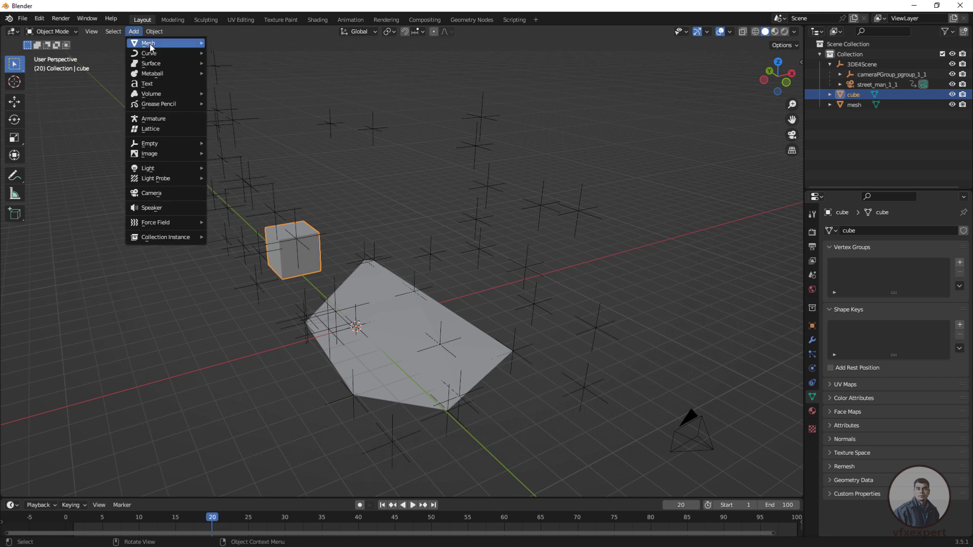
mouse_move(174, 44)
click(246, 138)
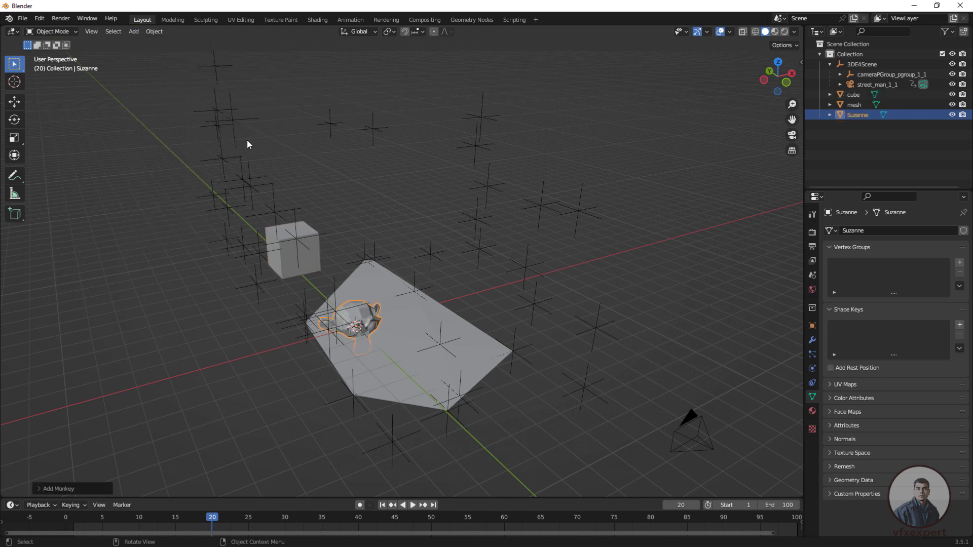
Step: Raise Suzanne along Z onto the ground mesh and return to camera view
middle_drag(450, 456, 489, 418)
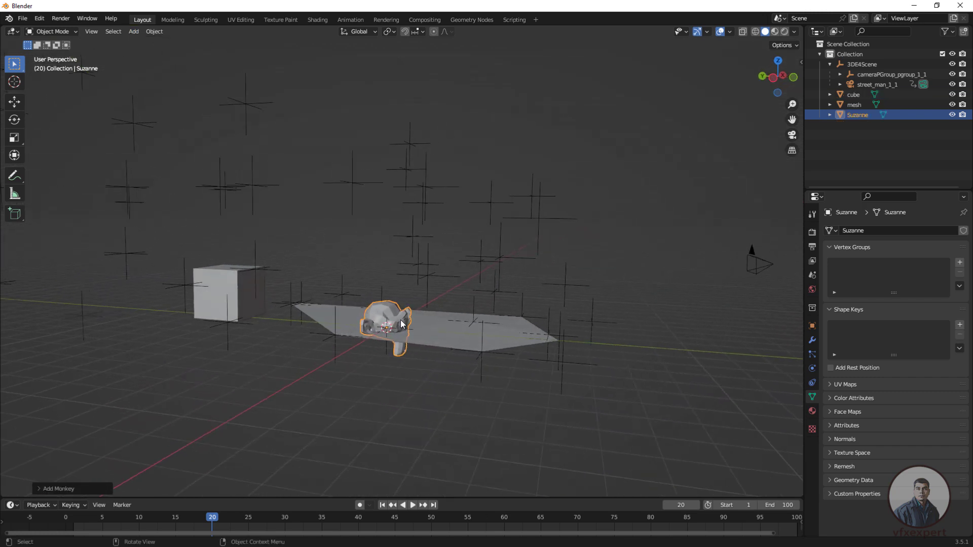
key(g)
key(z)
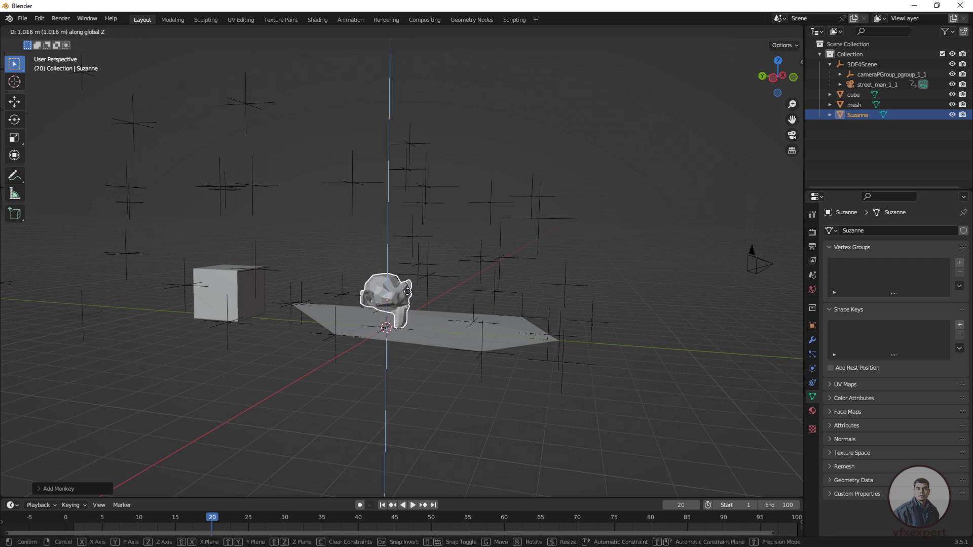
click(411, 295)
click(792, 135)
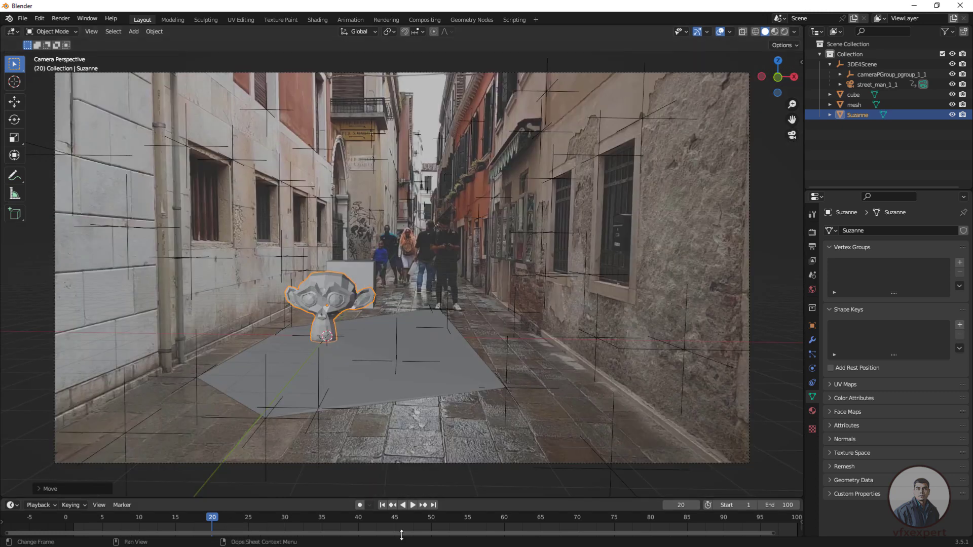
click(412, 506)
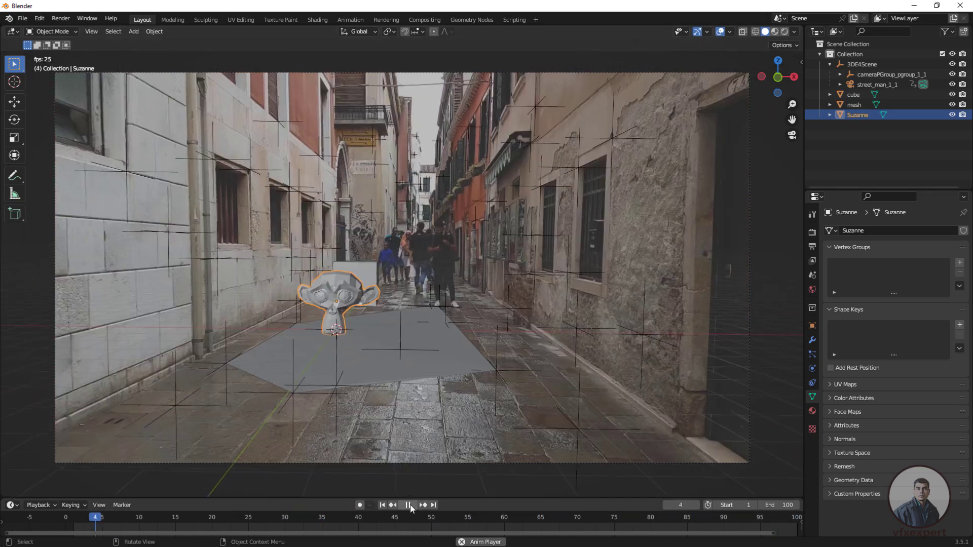
click(408, 506)
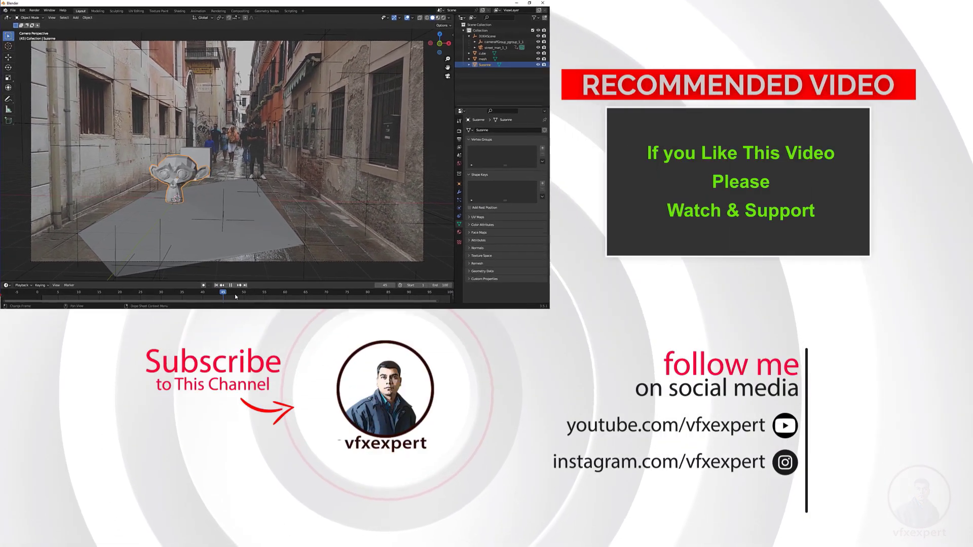
drag(335, 445, 301, 445)
drag(195, 295, 256, 290)
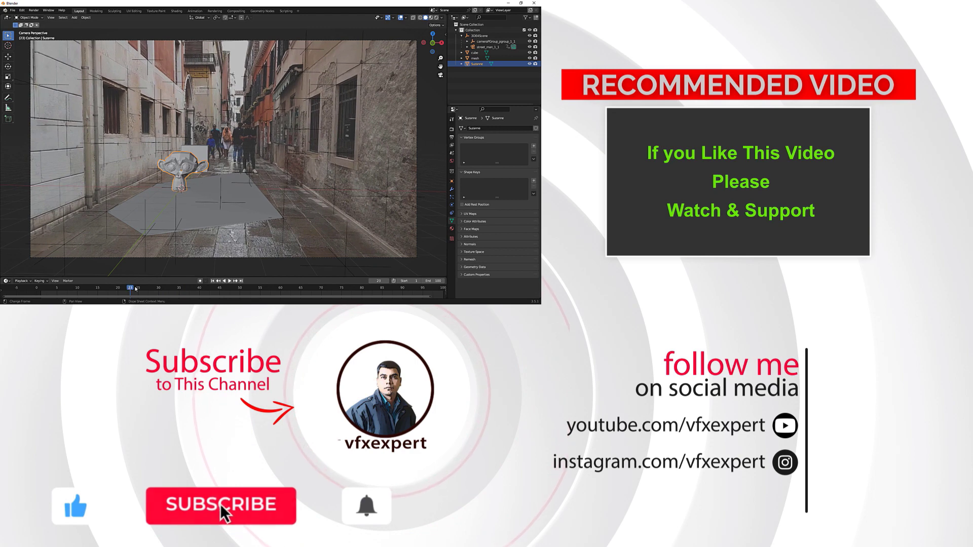